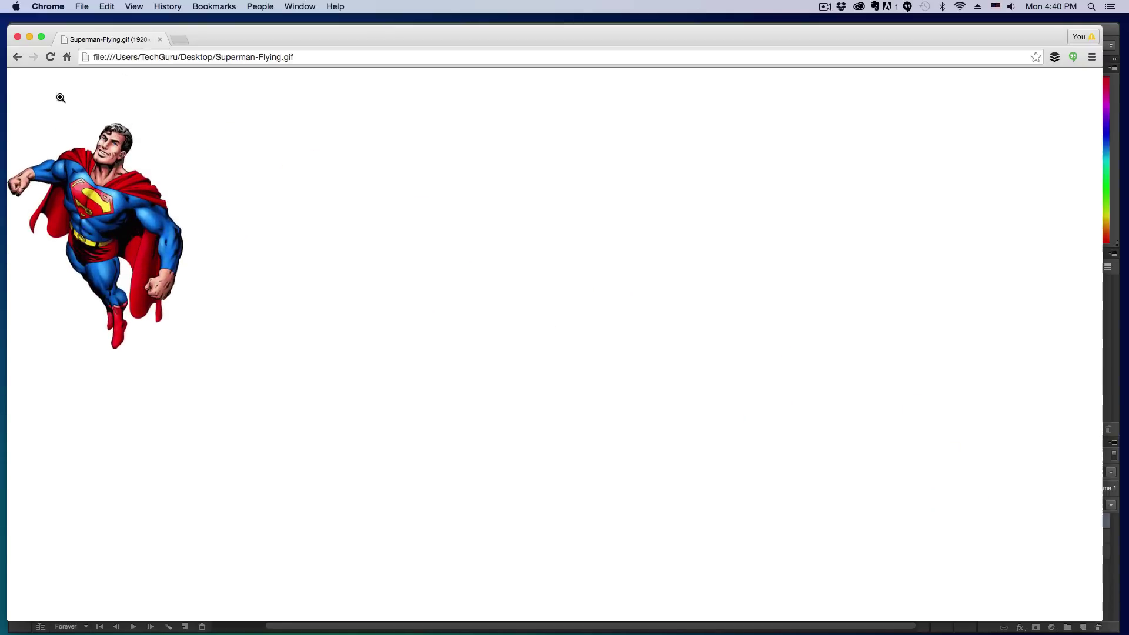
# - Close the Chrome window that is playing Superman-Flying.gif
pyautogui.click(18, 37)
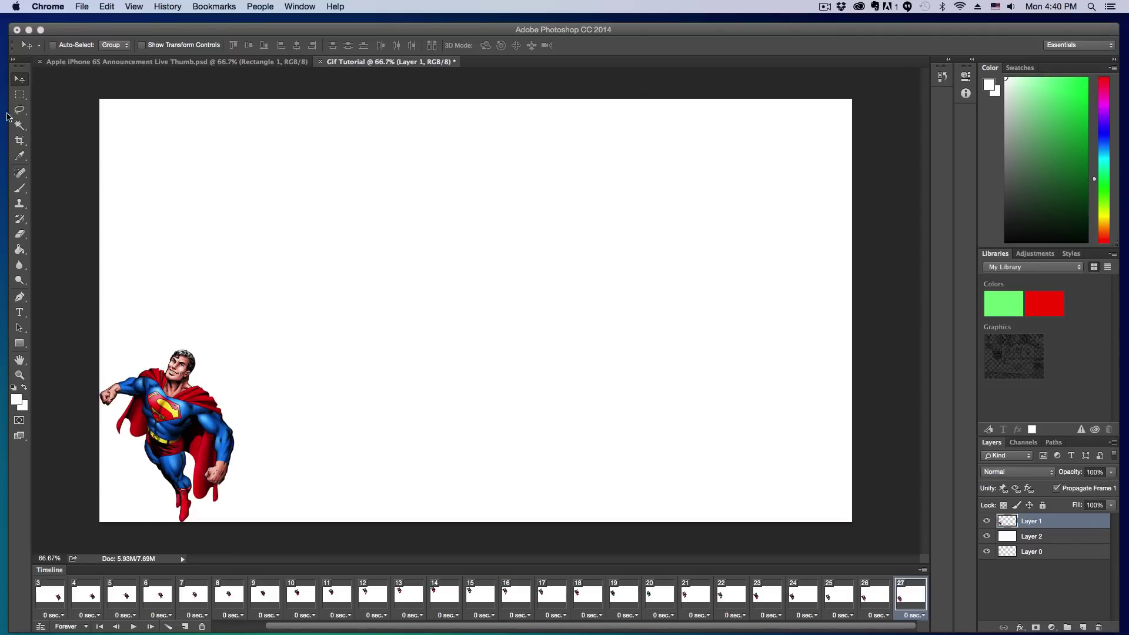
# - Bring the Photoshop window to the front and nudge it slightly upward
pyautogui.click(152, 33)
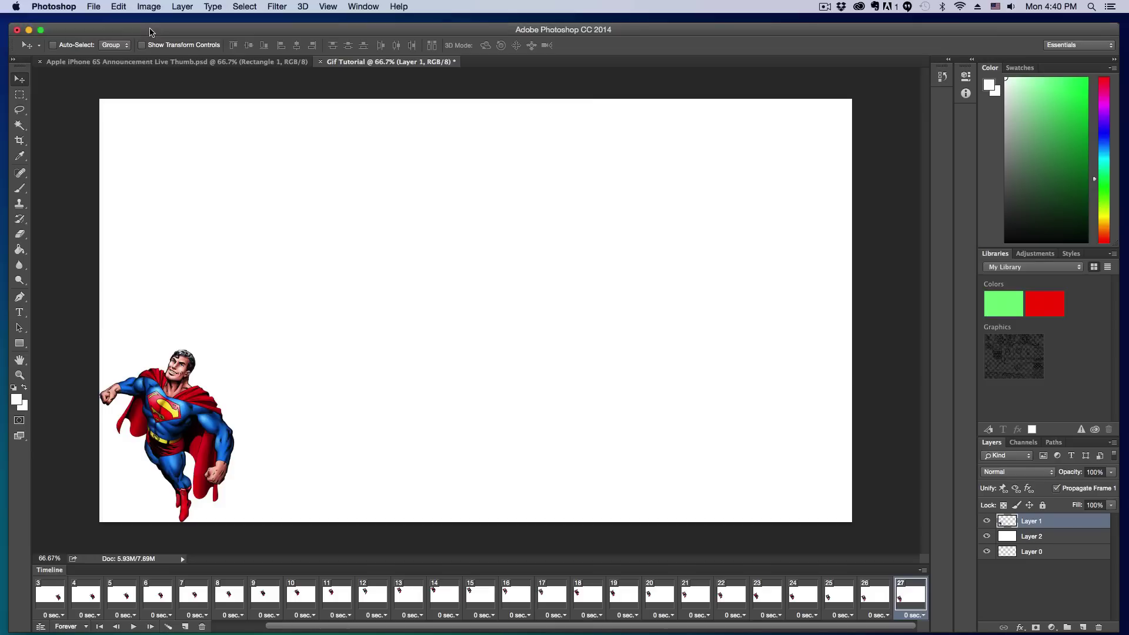
pyautogui.moveTo(190, 36); pyautogui.dragTo(191, 31)
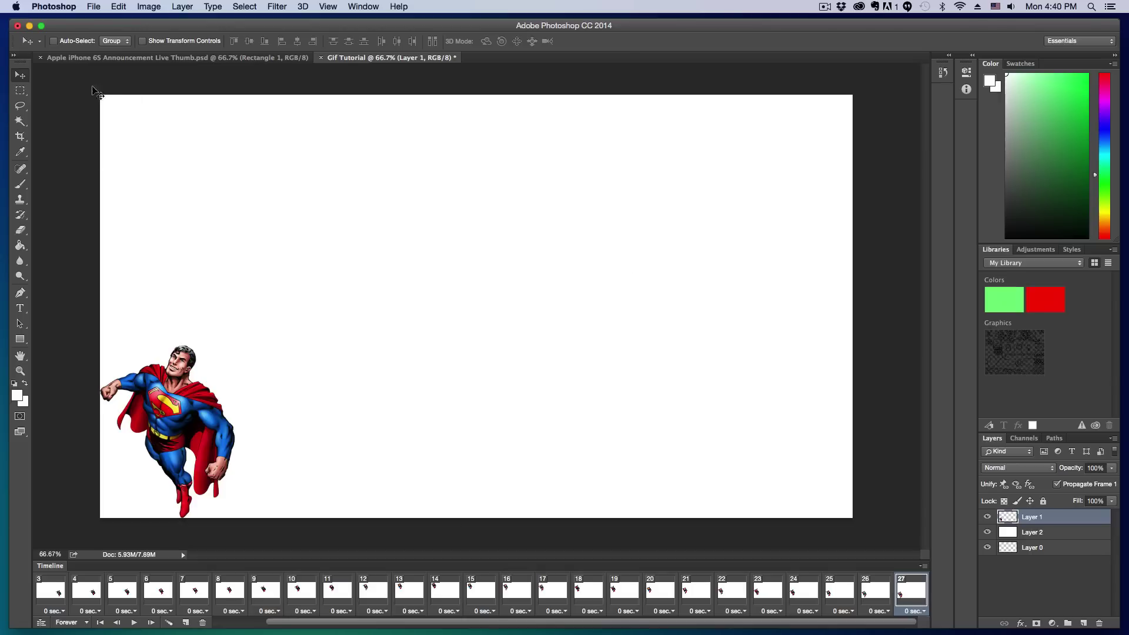
pyautogui.click(96, 7)
# - Make a new document named 'Gif FINAL', keeping 1920×1080 pixels with a white background
pyautogui.click(106, 131)
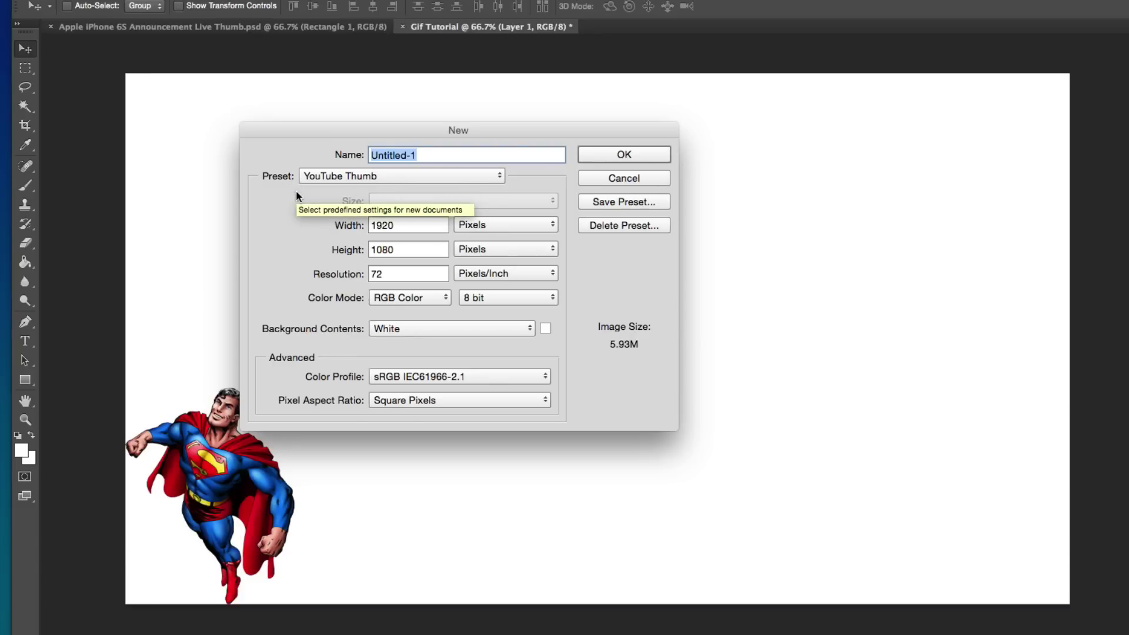
pyautogui.write('Gif FINAL')
pyautogui.press('Return')
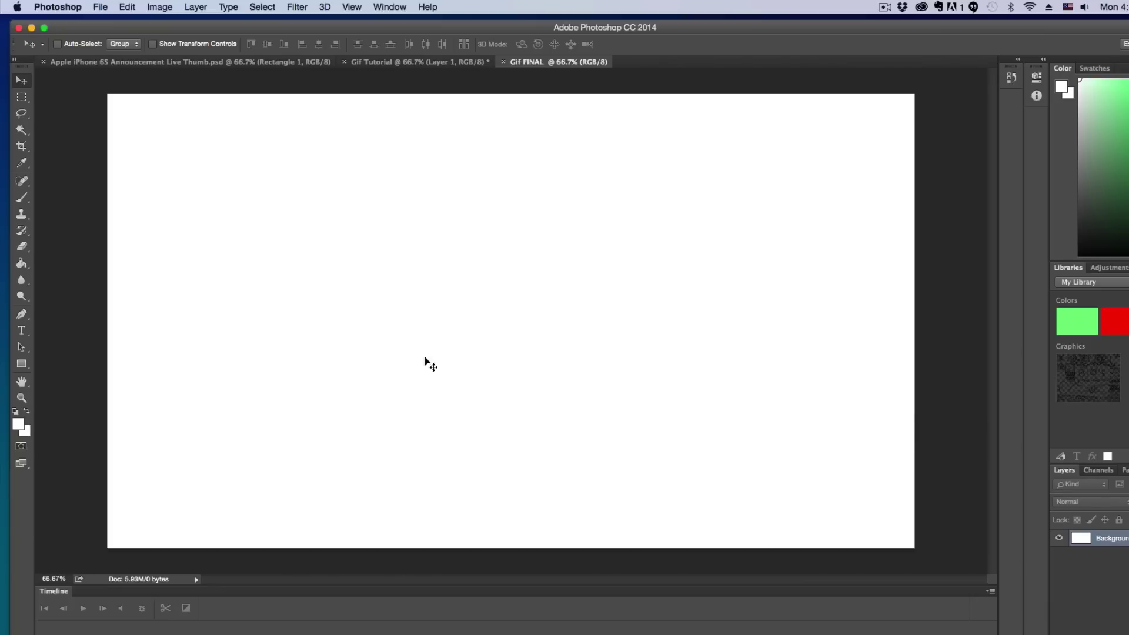
# - Place Embedded 4450945-superman-1.png from the Desktop into Gif FINAL
pyautogui.click(101, 7)
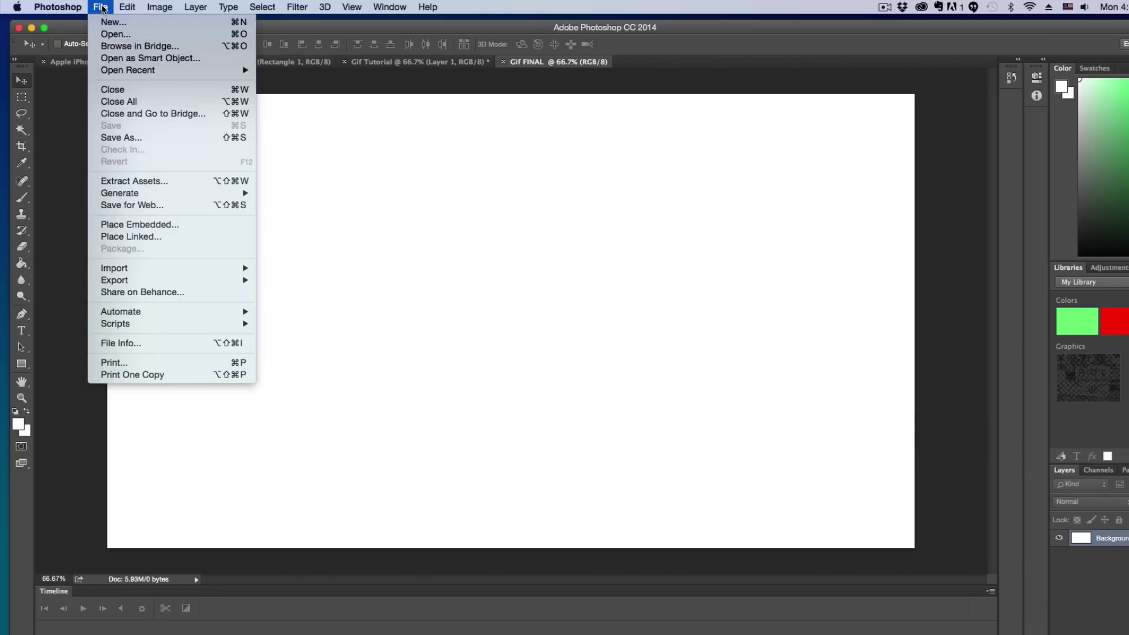
pyautogui.click(132, 222)
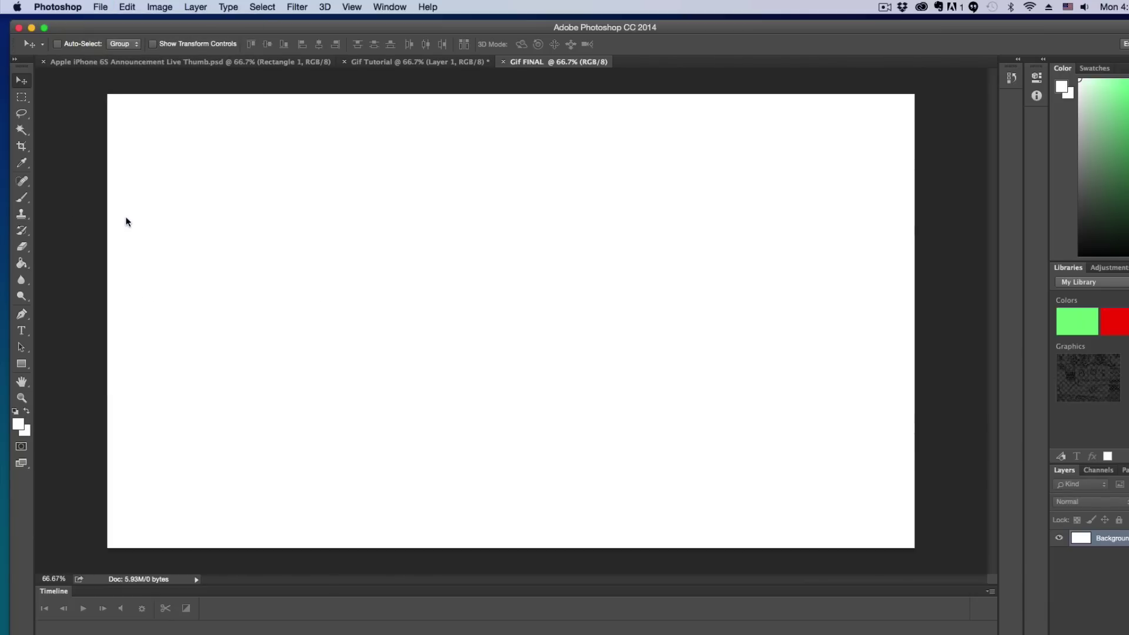
pyautogui.click(492, 169)
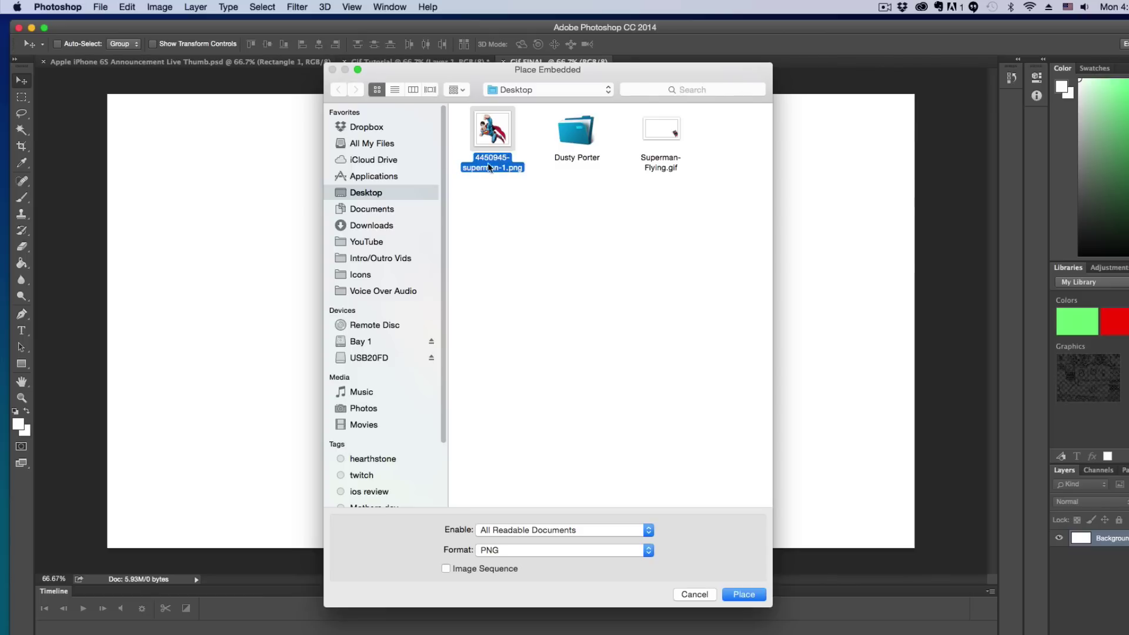
pyautogui.doubleClick(487, 164)
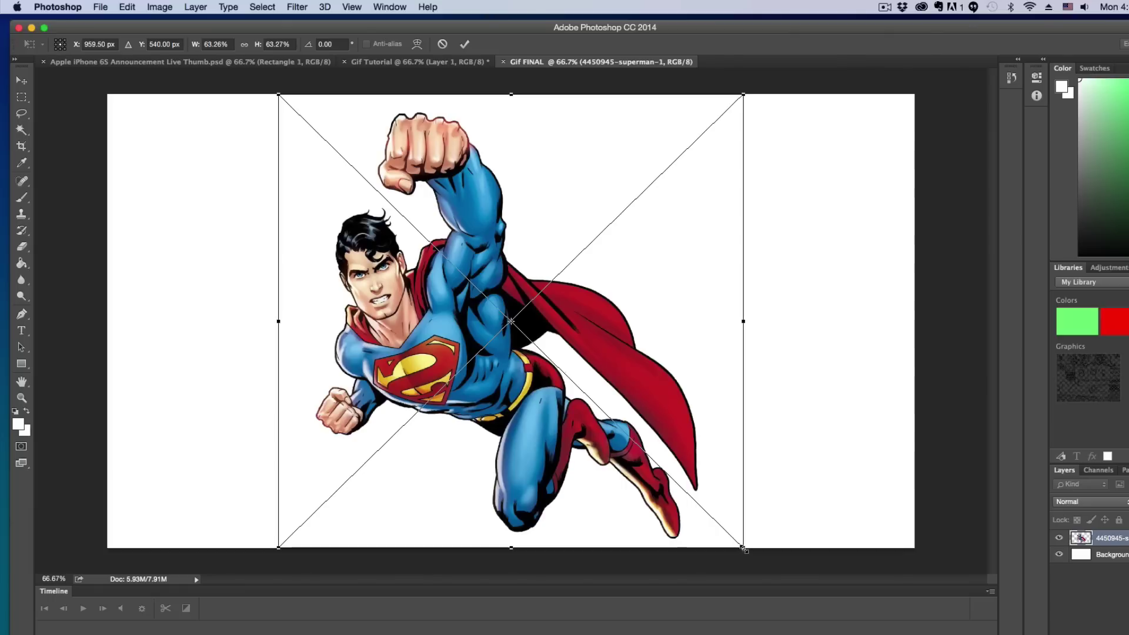
# - Scale the placed Superman down to about 26%, centre him, and commit the transform
pyautogui.moveTo(743, 548); pyautogui.dragTo(447, 303)
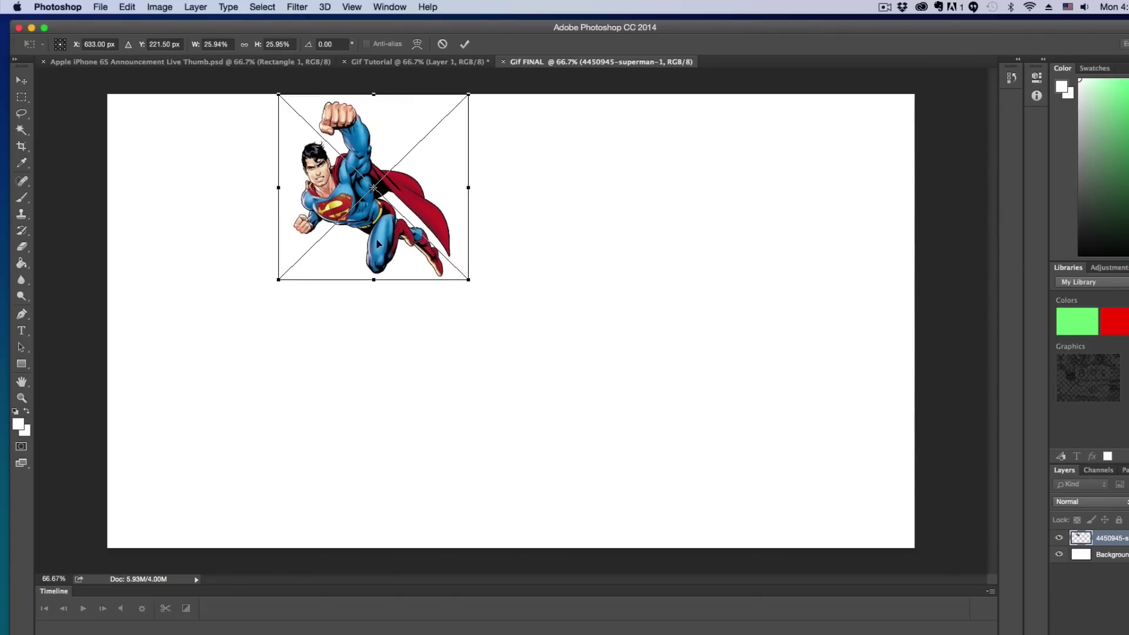
pyautogui.moveTo(413, 196); pyautogui.dragTo(625, 330)
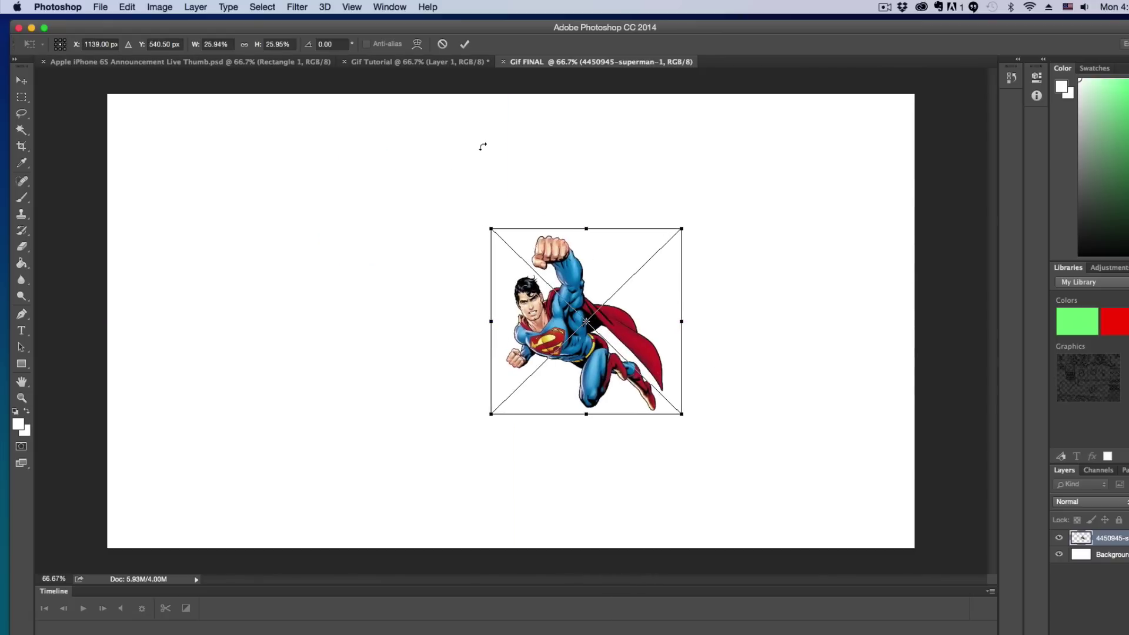
pyautogui.click(465, 44)
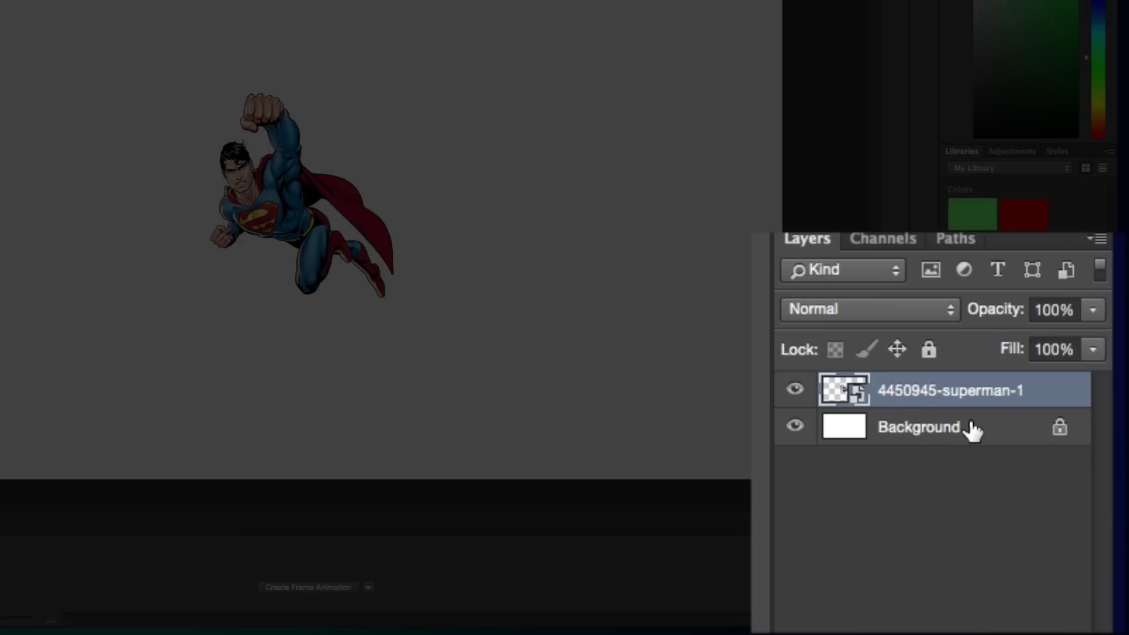
# - Unlock Background as Layer 0, then Magic Wand-select and delete the white around Superman
pyautogui.click(1026, 488)
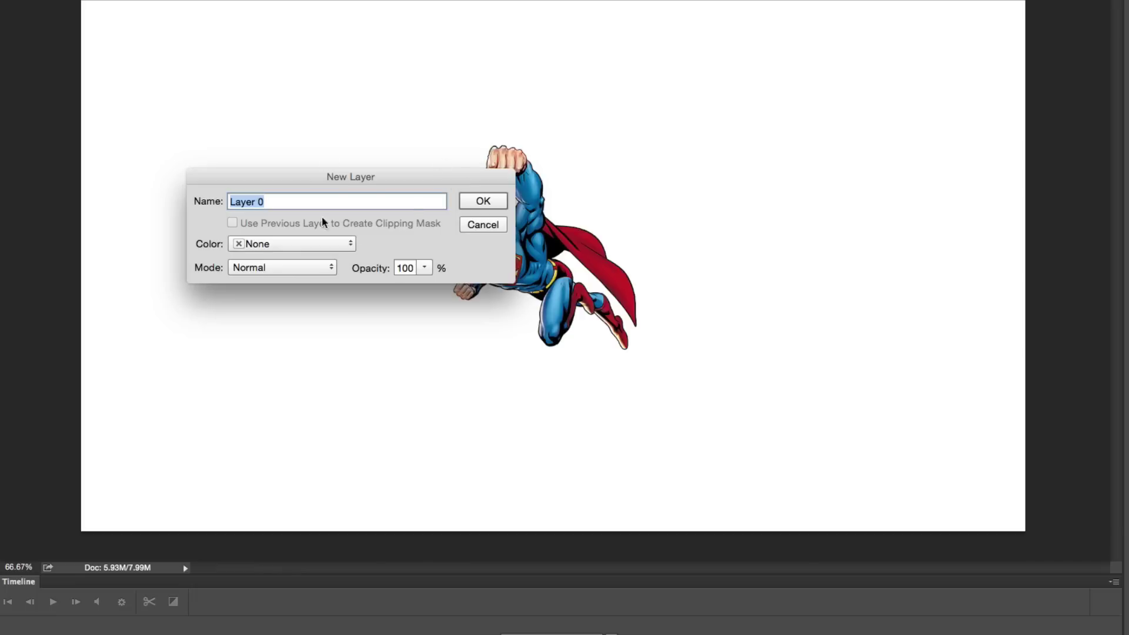
pyautogui.click(488, 201)
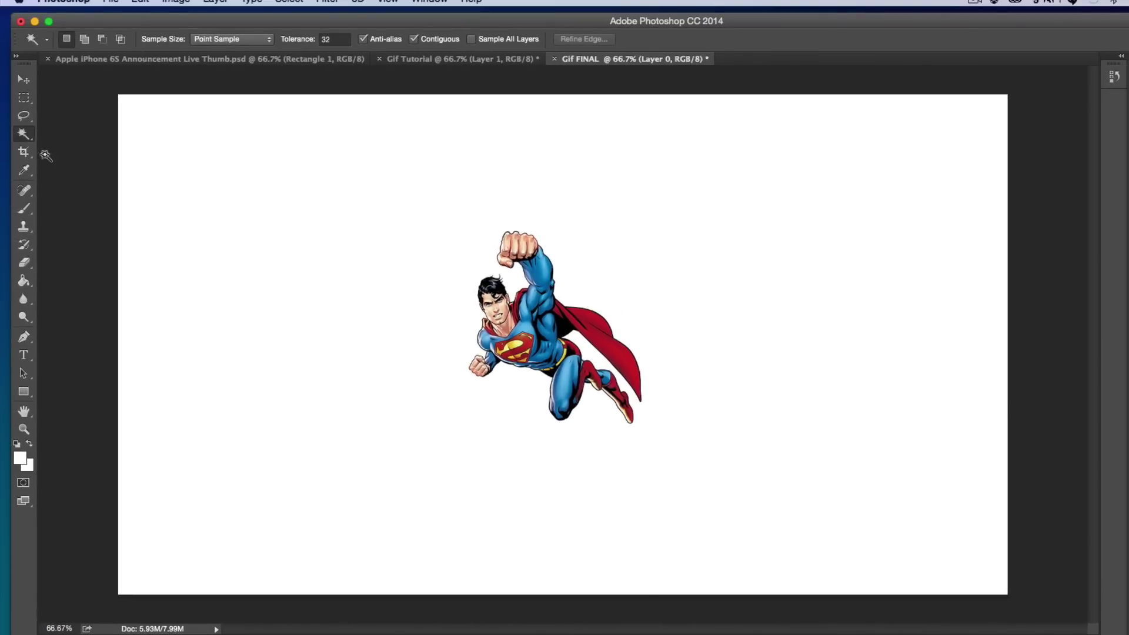
pyautogui.click(28, 136)
pyautogui.click(64, 149)
pyautogui.click(256, 194)
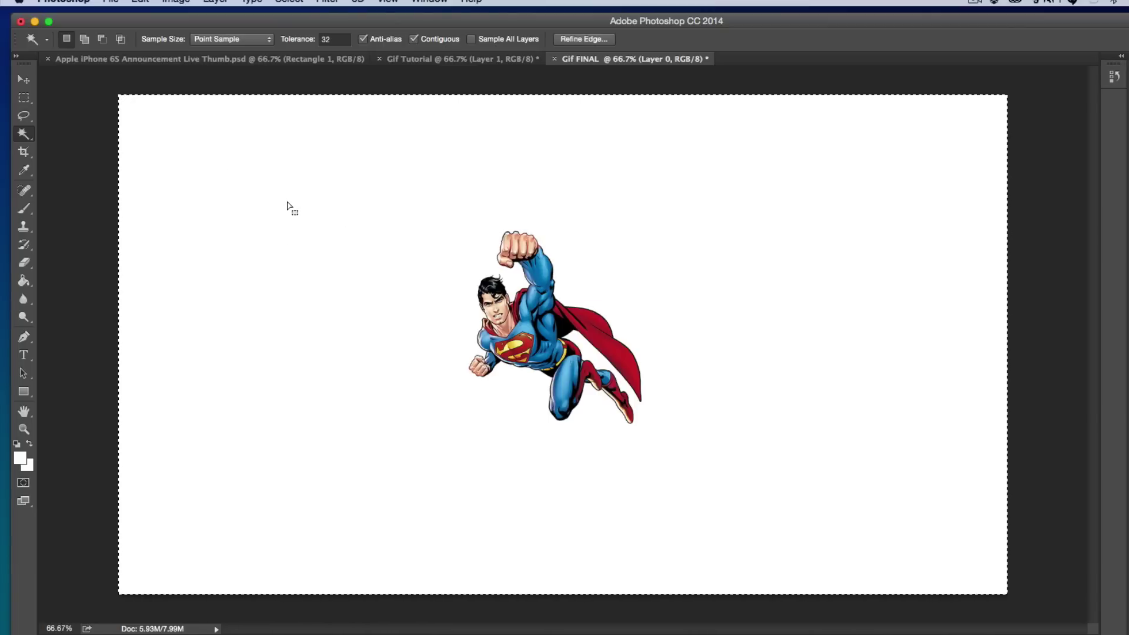
pyautogui.press('Delete')
pyautogui.click(25, 79)
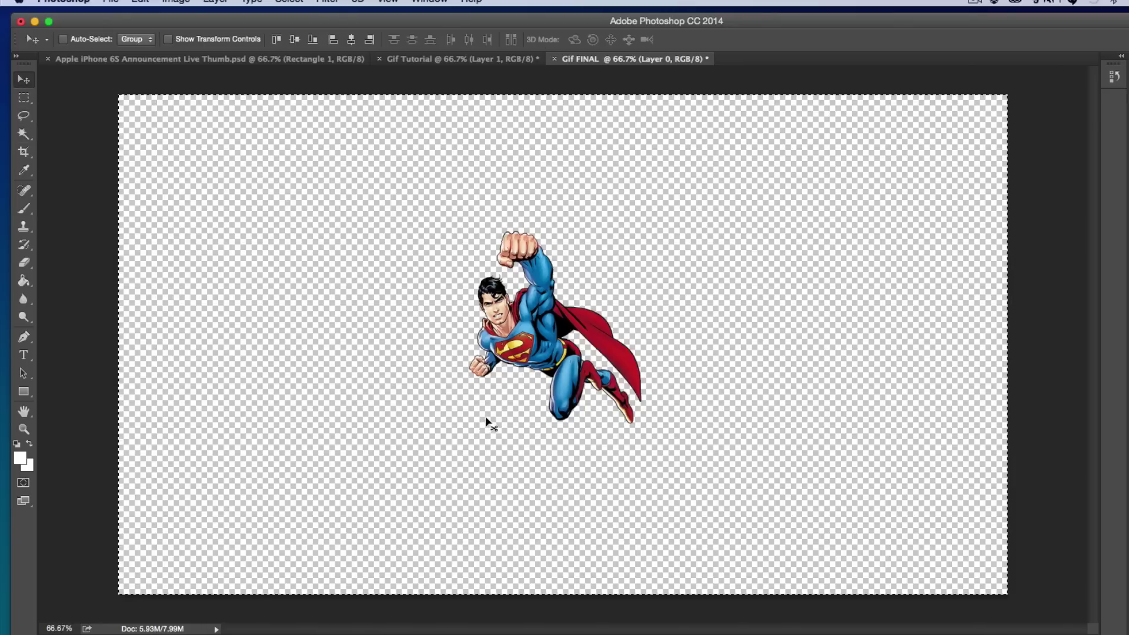
pyautogui.press('super')
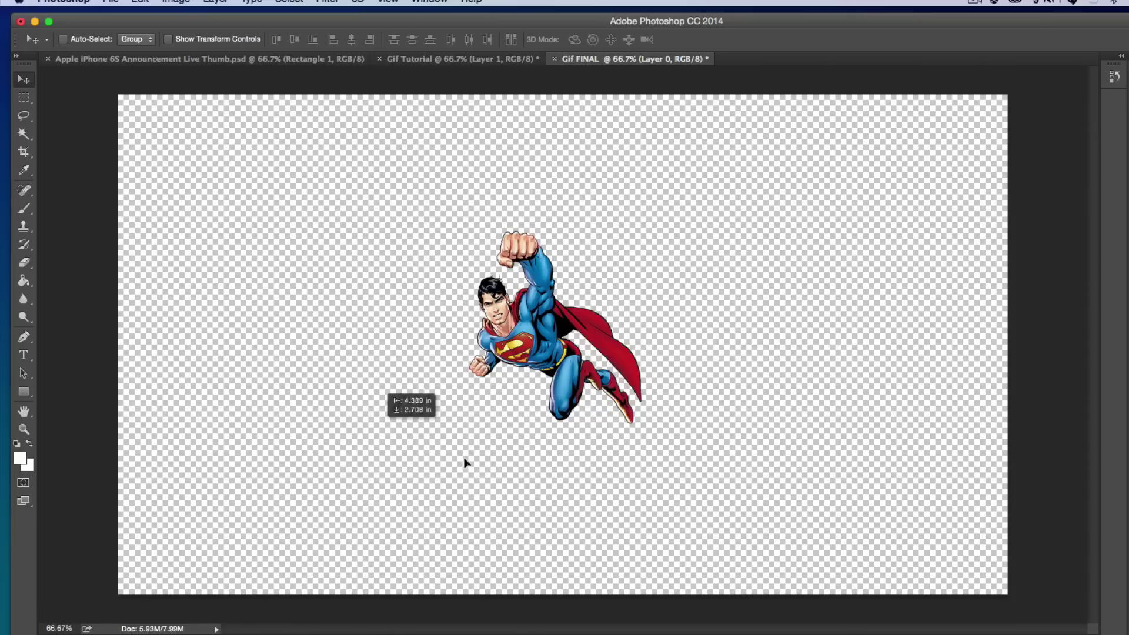
# - Drag Superman into the bottom-right corner of the canvas
pyautogui.moveTo(503, 288); pyautogui.dragTo(429, 347)
pyautogui.moveTo(453, 308); pyautogui.dragTo(903, 512)
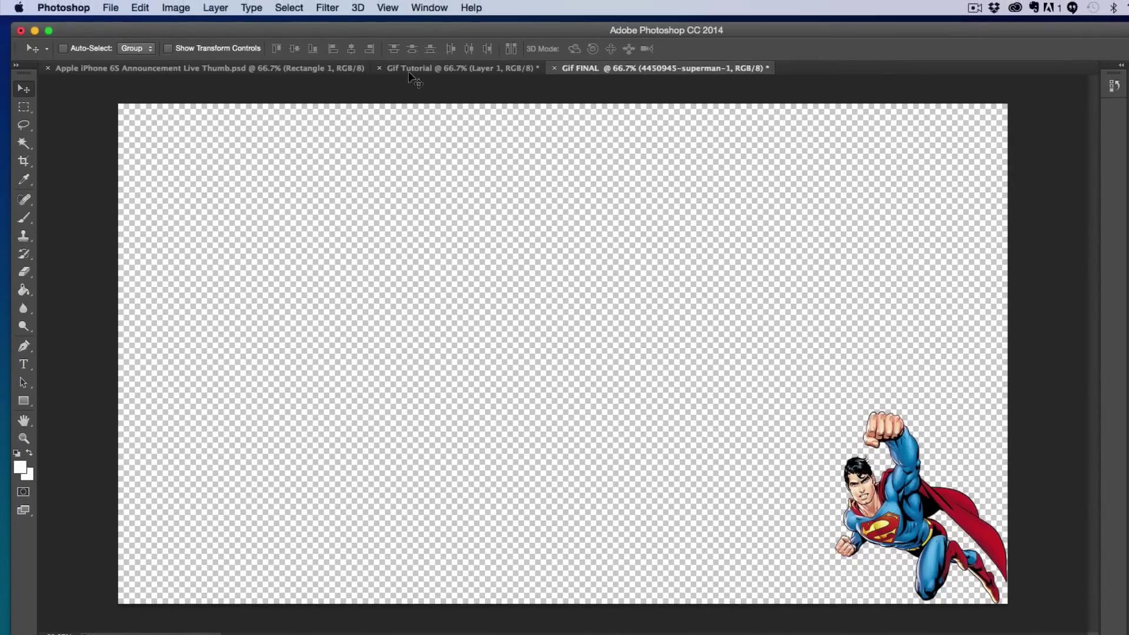
pyautogui.click(436, 0)
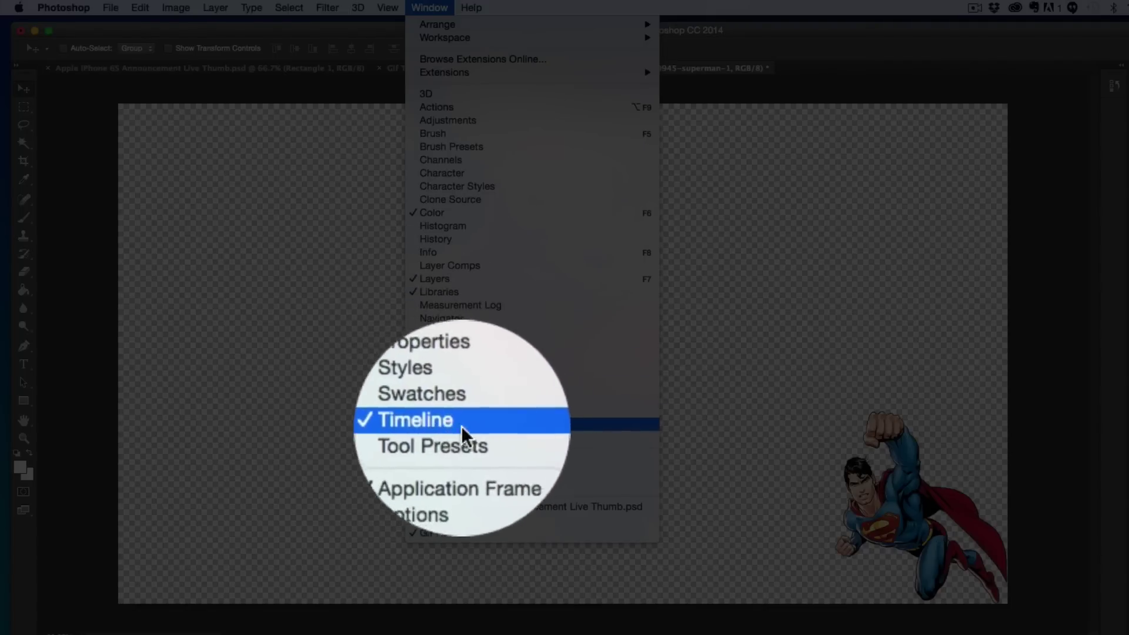
# - Show the Timeline and create a frame animation with Superman as frame 1
pyautogui.click(447, 423)
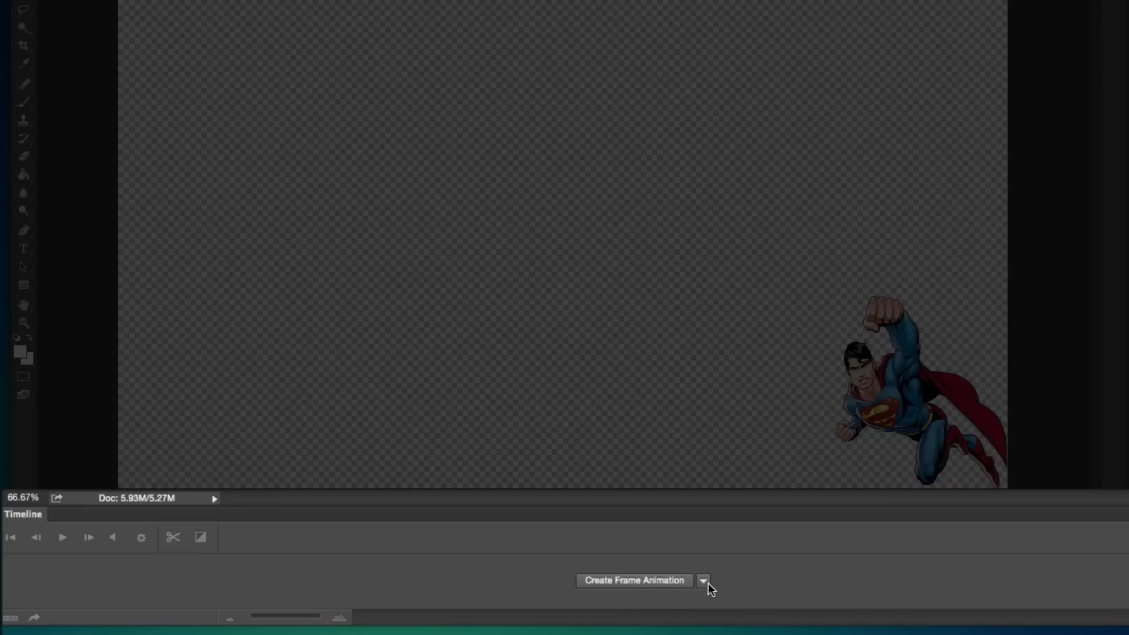
pyautogui.click(618, 590)
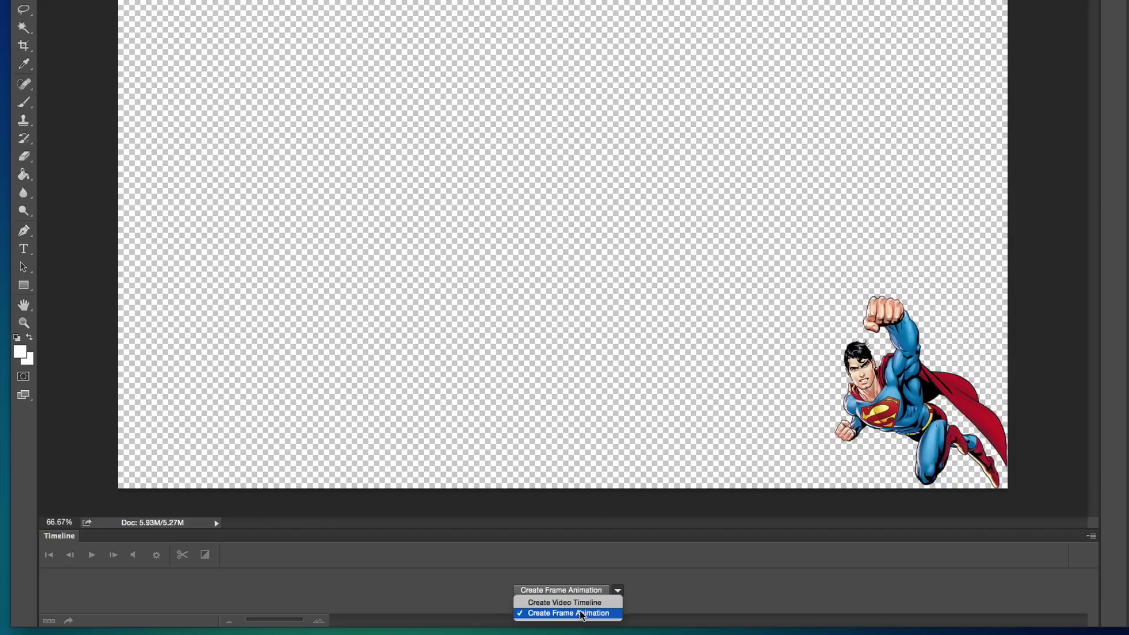
pyautogui.click(583, 614)
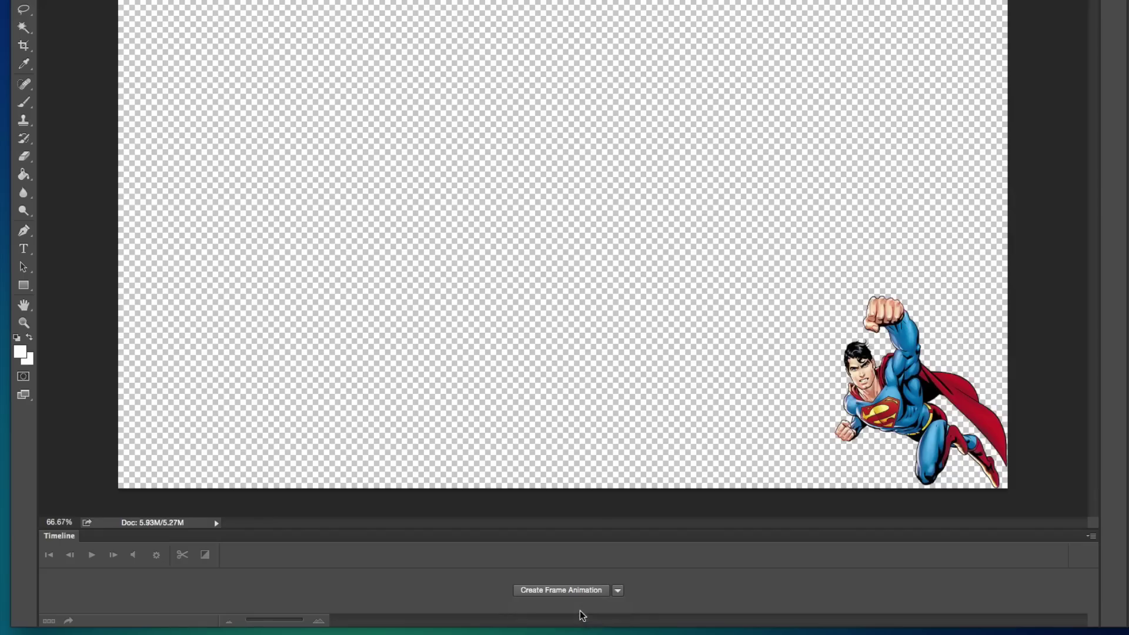
pyautogui.click(616, 592)
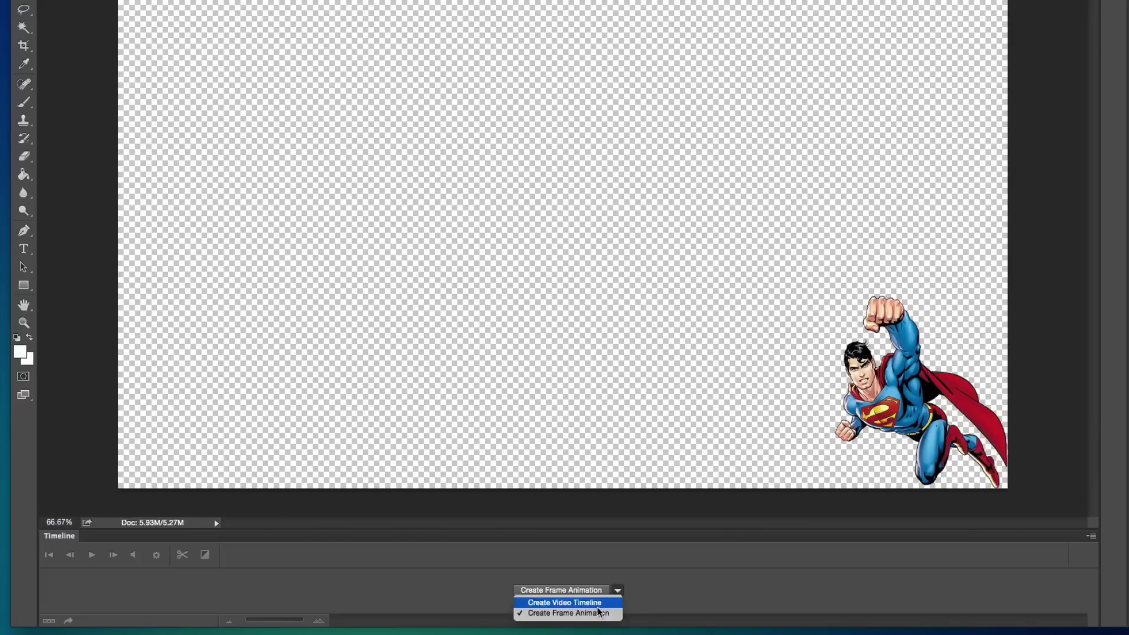
pyautogui.click(593, 614)
pyautogui.click(555, 591)
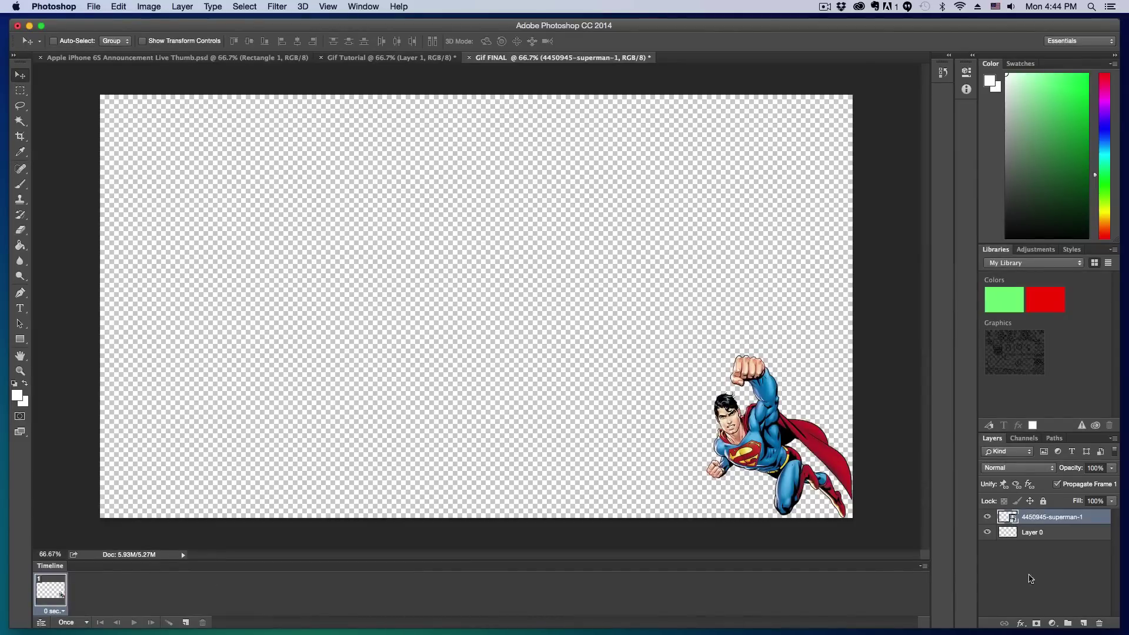
# - Add a new layer and fill it with white using the Paint Bucket
pyautogui.click(1082, 623)
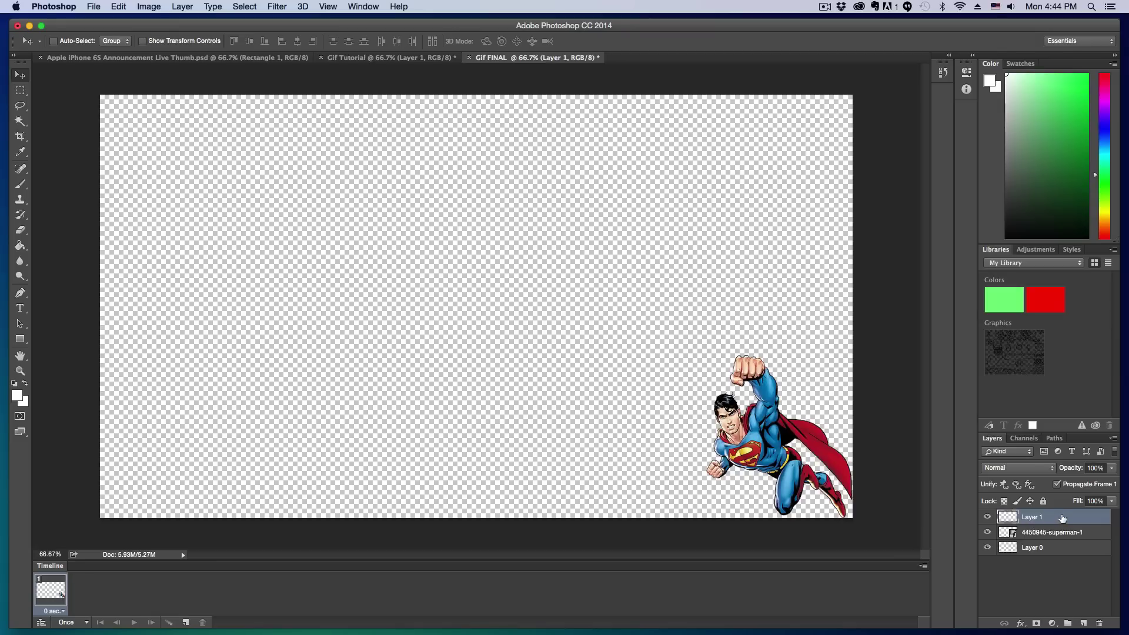
pyautogui.press('space')
pyautogui.click(18, 397)
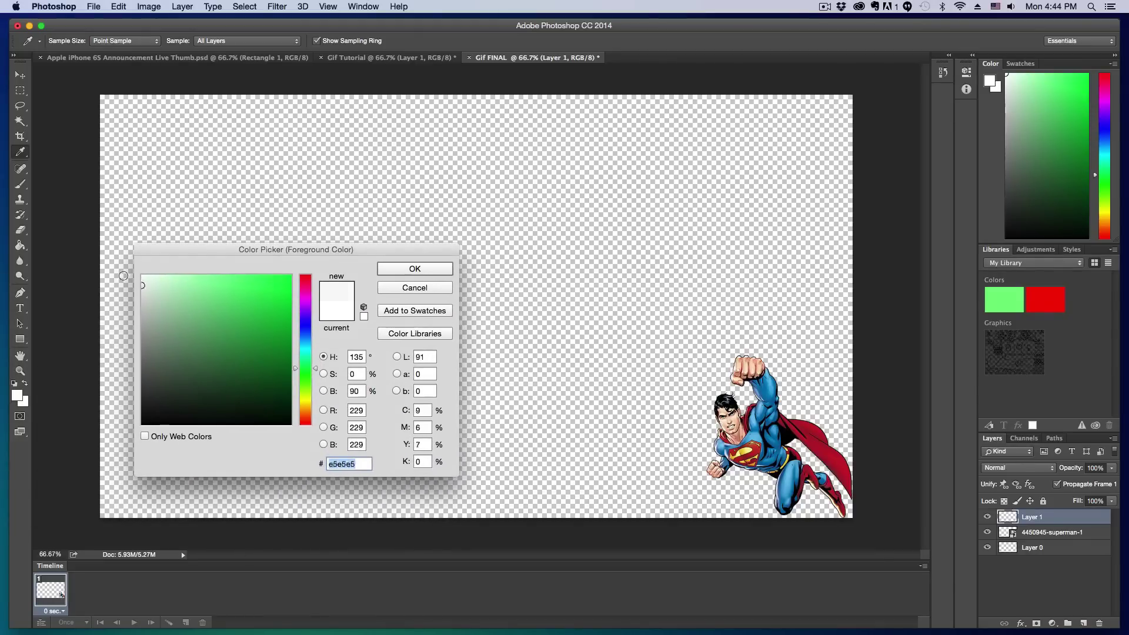
pyautogui.click(398, 268)
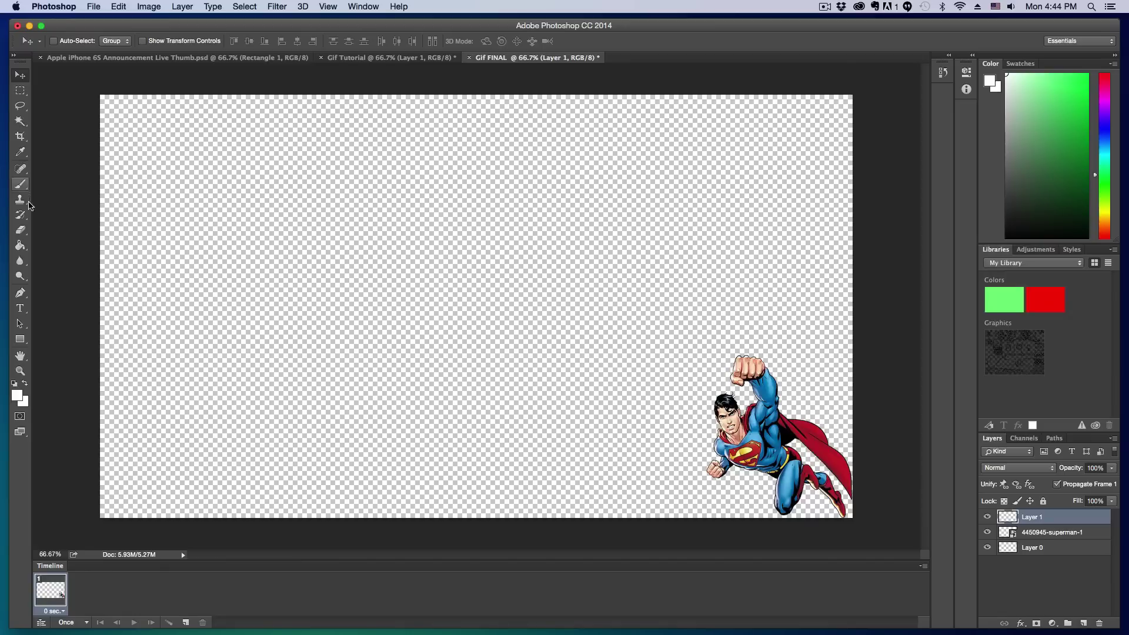
pyautogui.click(21, 247)
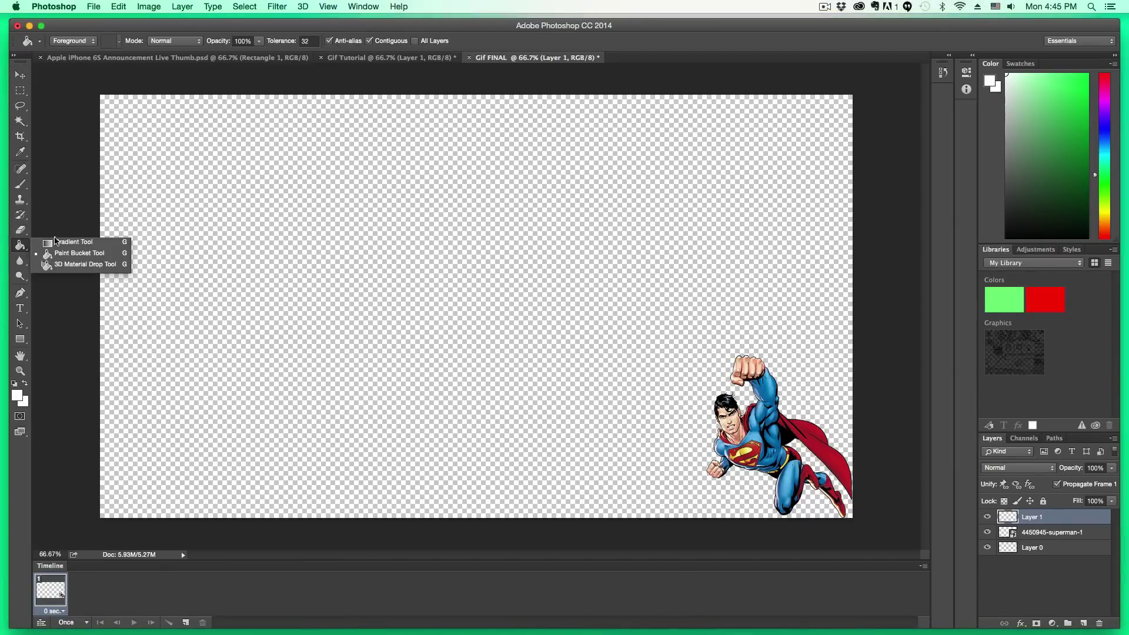
pyautogui.click(79, 253)
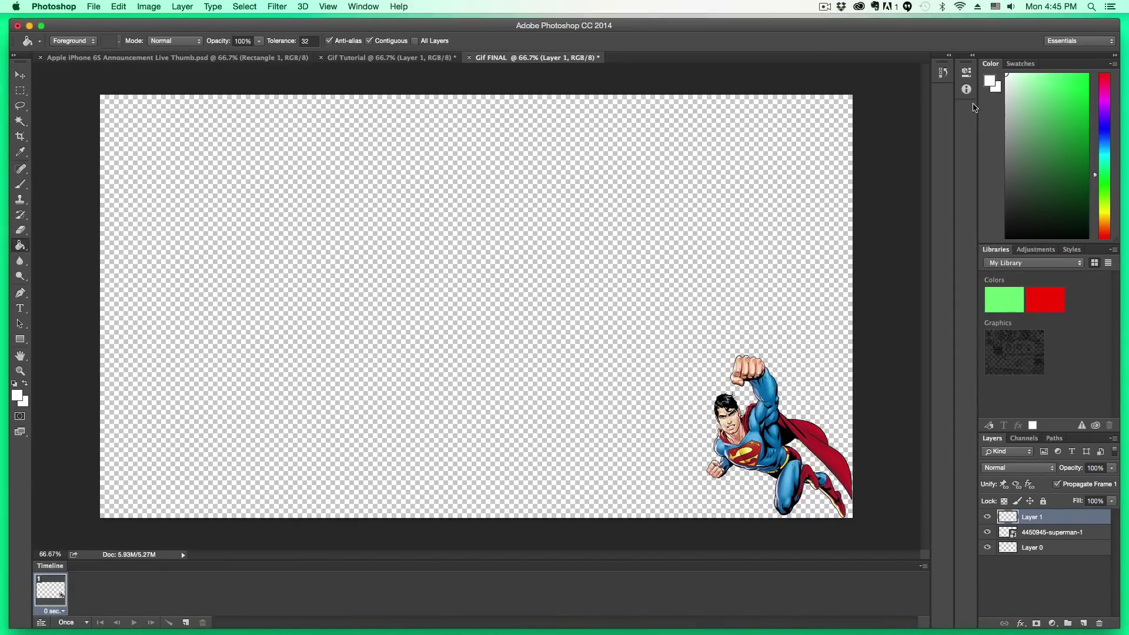
pyautogui.click(402, 241)
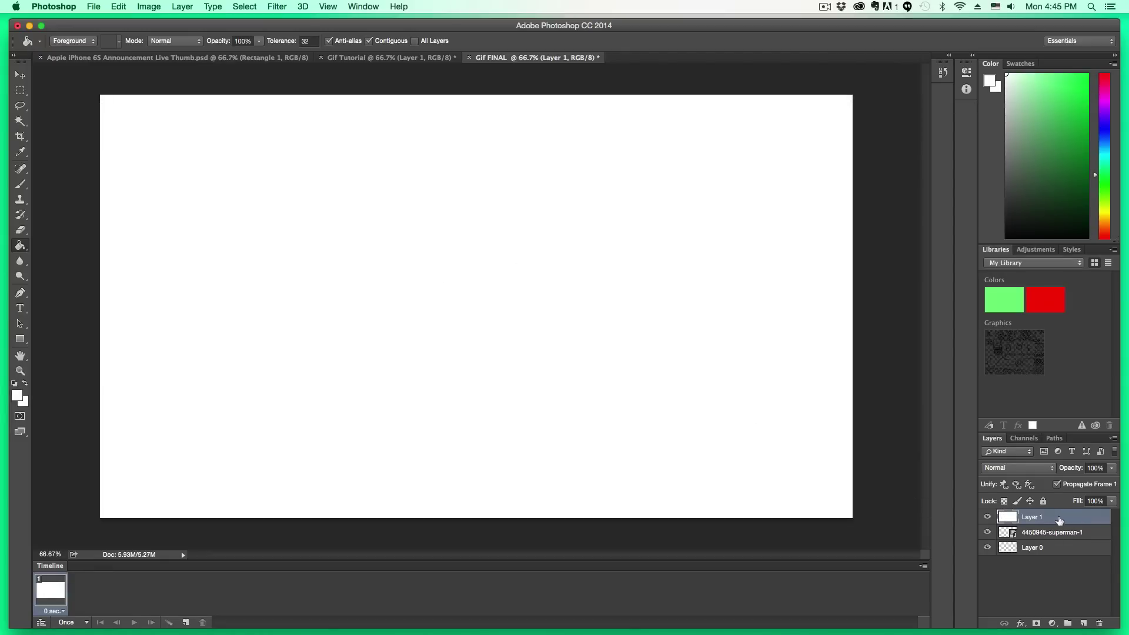
# - Move the white Layer 1 below Superman and reposition Superman in the bottom-right corner
pyautogui.moveTo(1066, 520); pyautogui.dragTo(1057, 542)
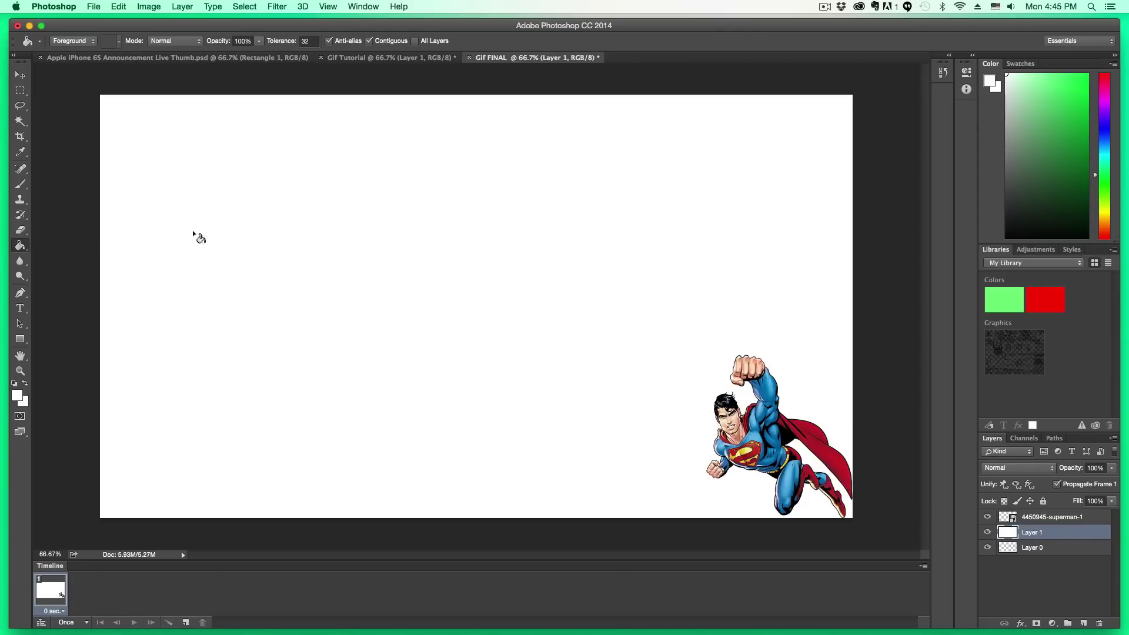
pyautogui.press('v')
pyautogui.moveTo(755, 459); pyautogui.dragTo(490, 370)
pyautogui.click(1045, 519)
pyautogui.moveTo(558, 326); pyautogui.dragTo(768, 461)
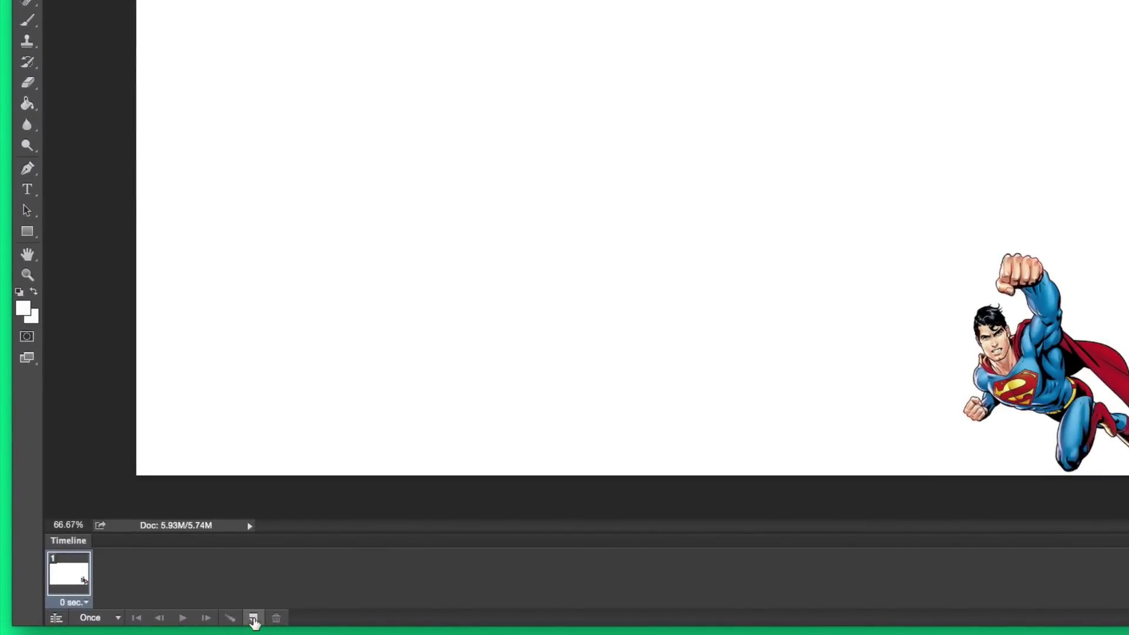
# - Duplicate frame 1 and drag Superman to the top-left corner in frame 2
pyautogui.click(254, 619)
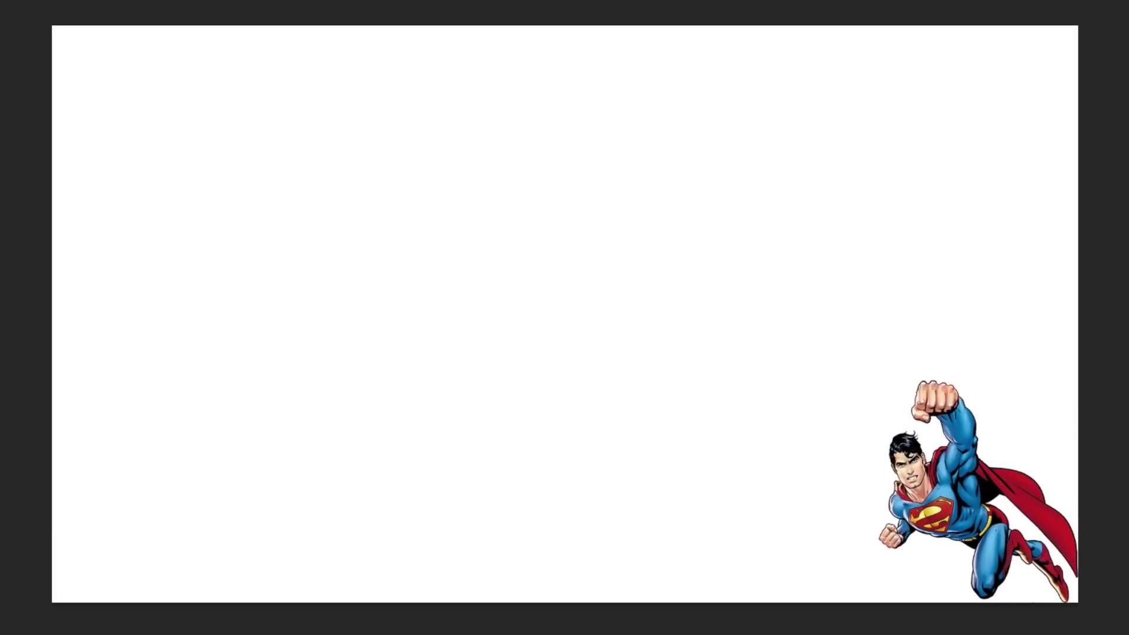
pyautogui.moveTo(918, 495); pyautogui.dragTo(122, 151)
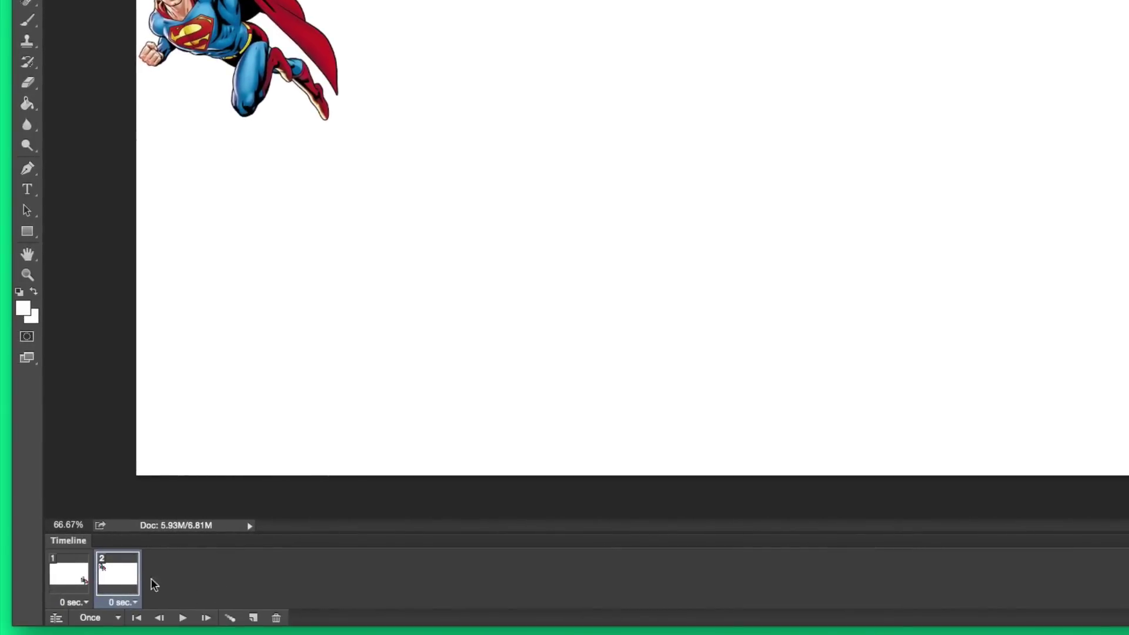
# - Tween between frames 1 and 2, adding 14 frames for 16 frames in total
pyautogui.click(77, 577)
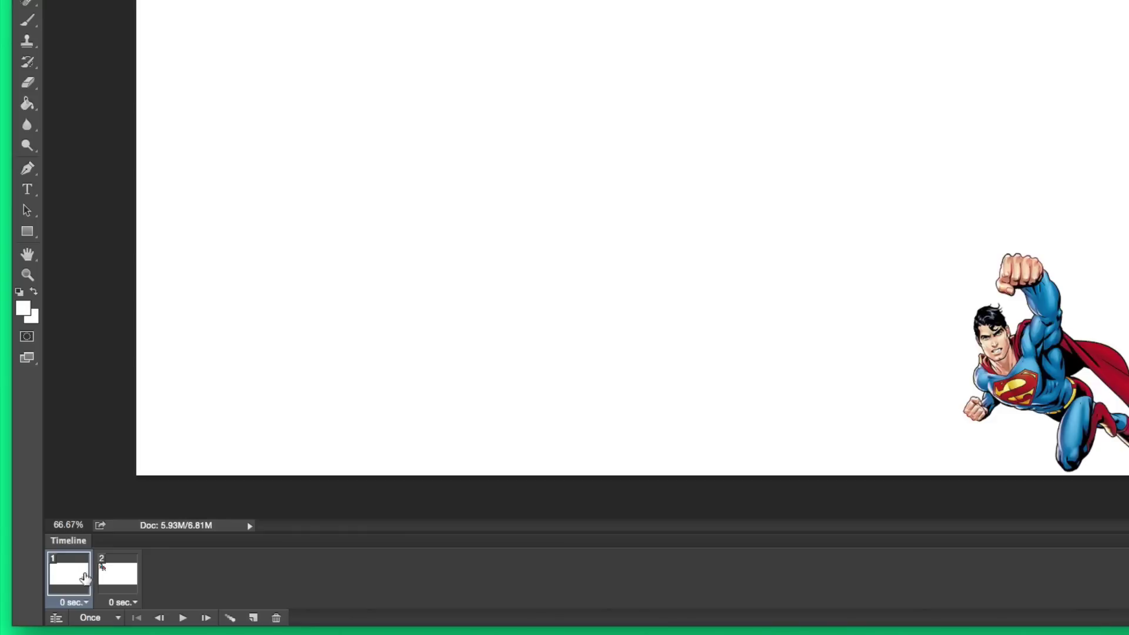
pyautogui.keyDown('shift'); pyautogui.click(128, 579); pyautogui.keyUp('shift')
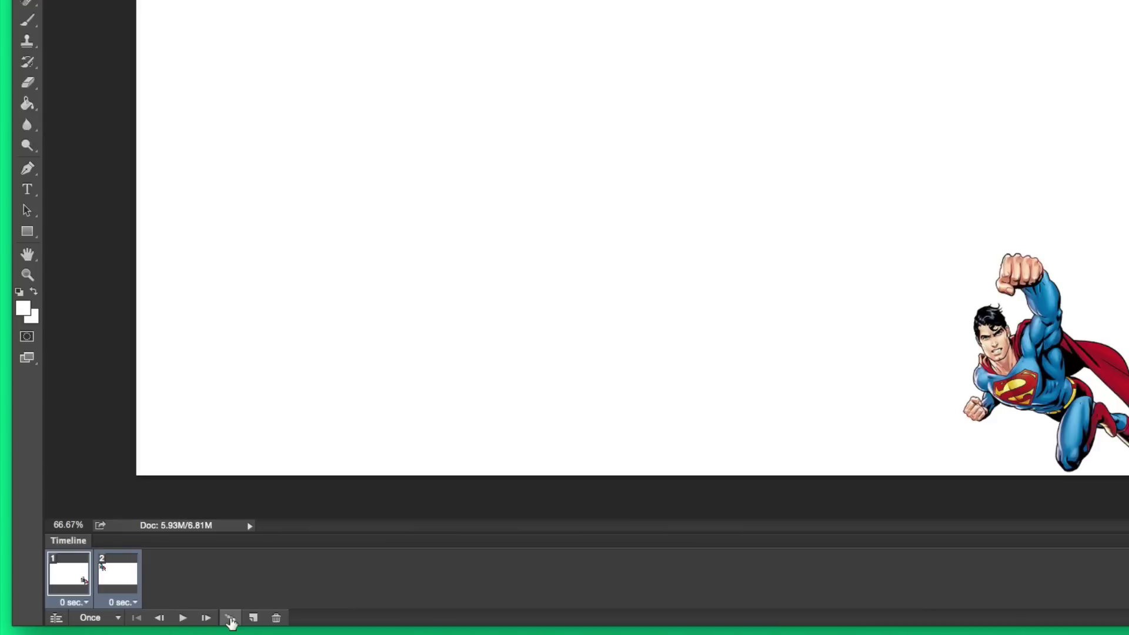
pyautogui.click(230, 619)
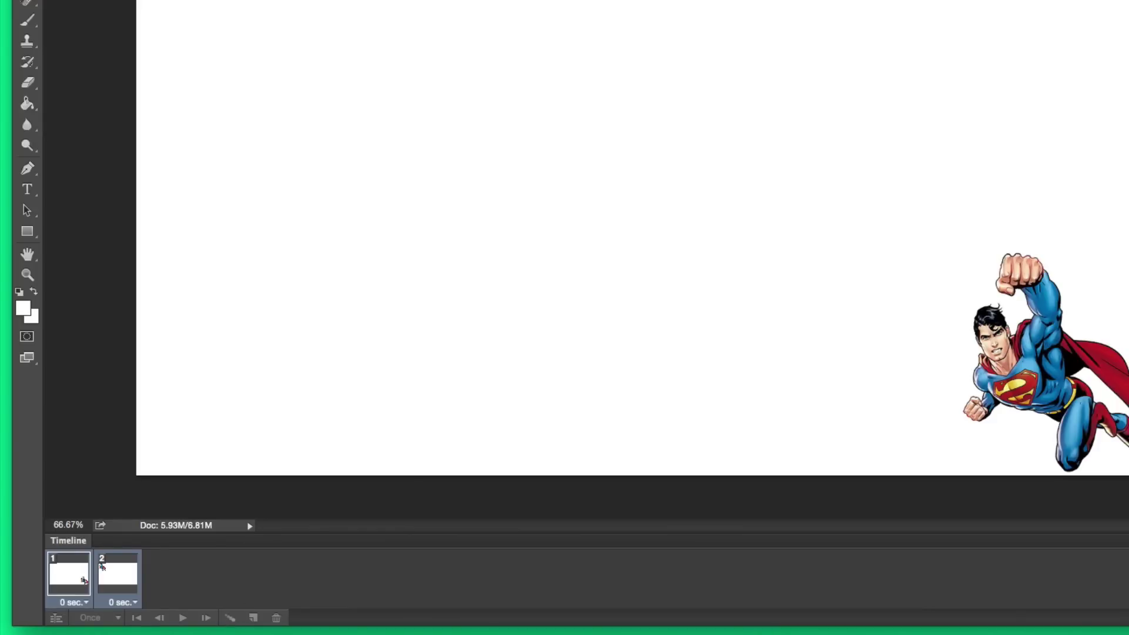
pyautogui.moveTo(297, 30); pyautogui.dragTo(527, 90)
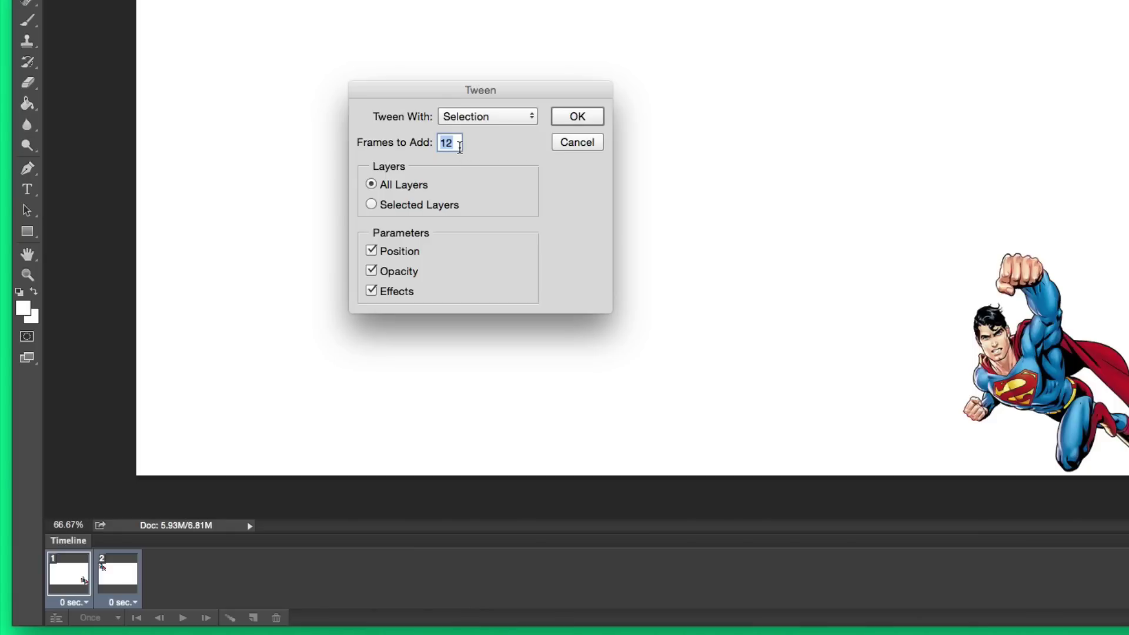
pyautogui.write('14')
pyautogui.click(576, 116)
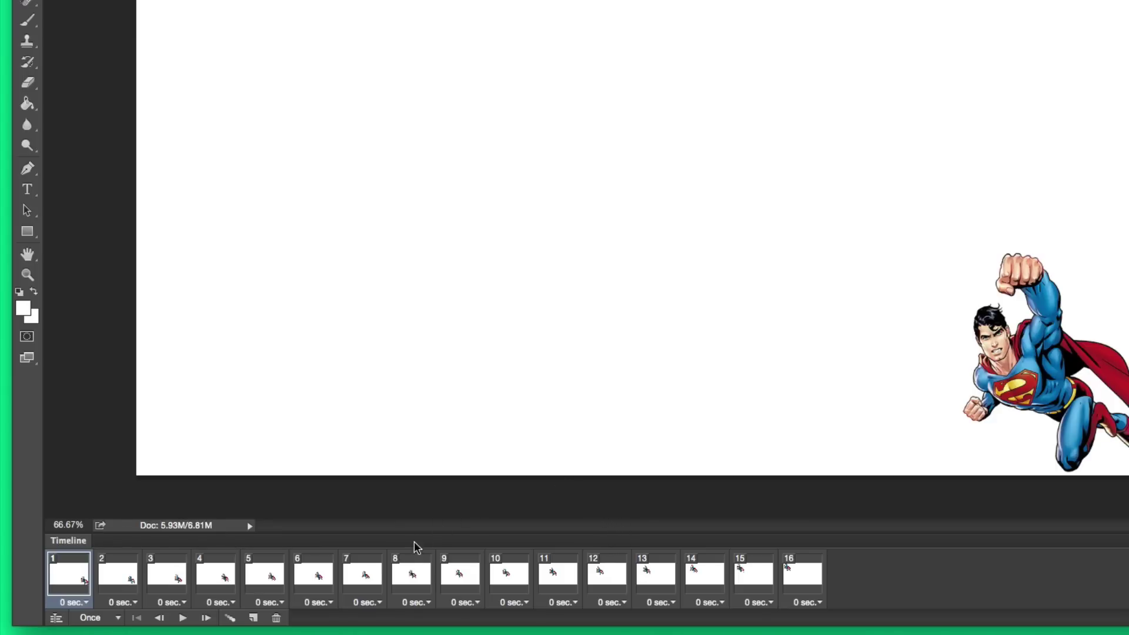
# - Preview the motion, add frame 17 with Superman at bottom-left, and select frames 16–17
pyautogui.click(183, 617)
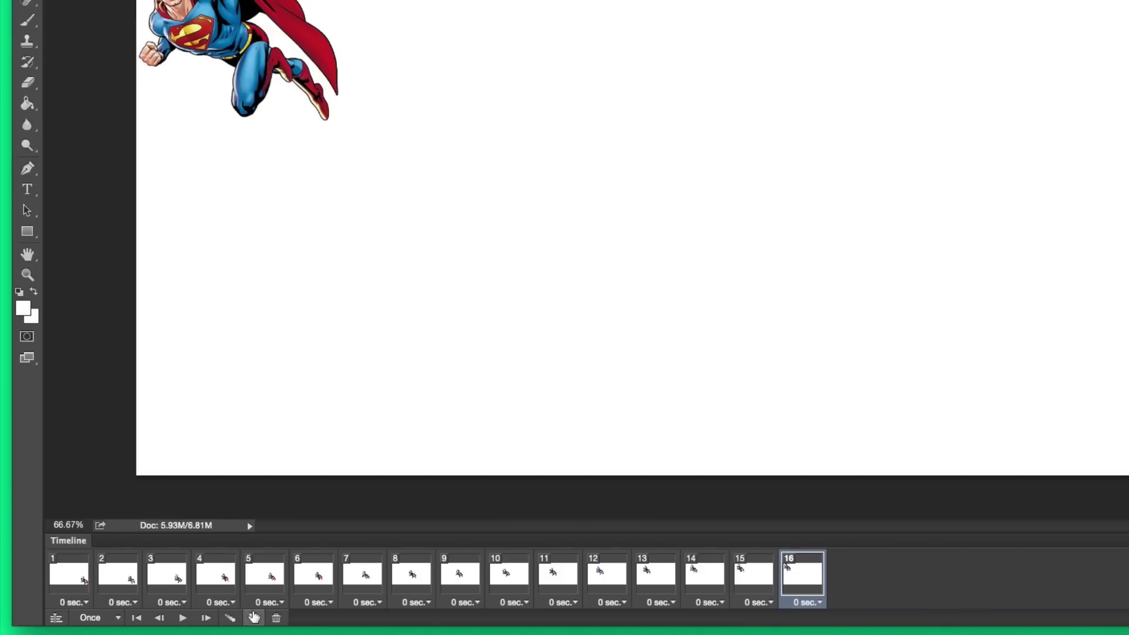
pyautogui.click(253, 618)
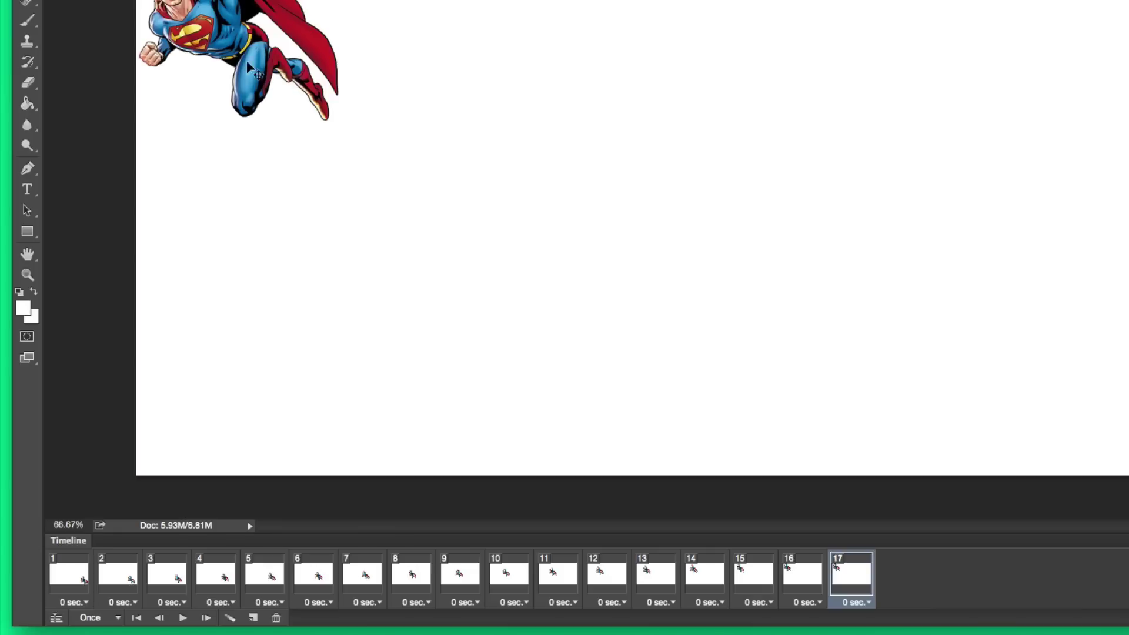
pyautogui.moveTo(221, 43); pyautogui.dragTo(228, 382)
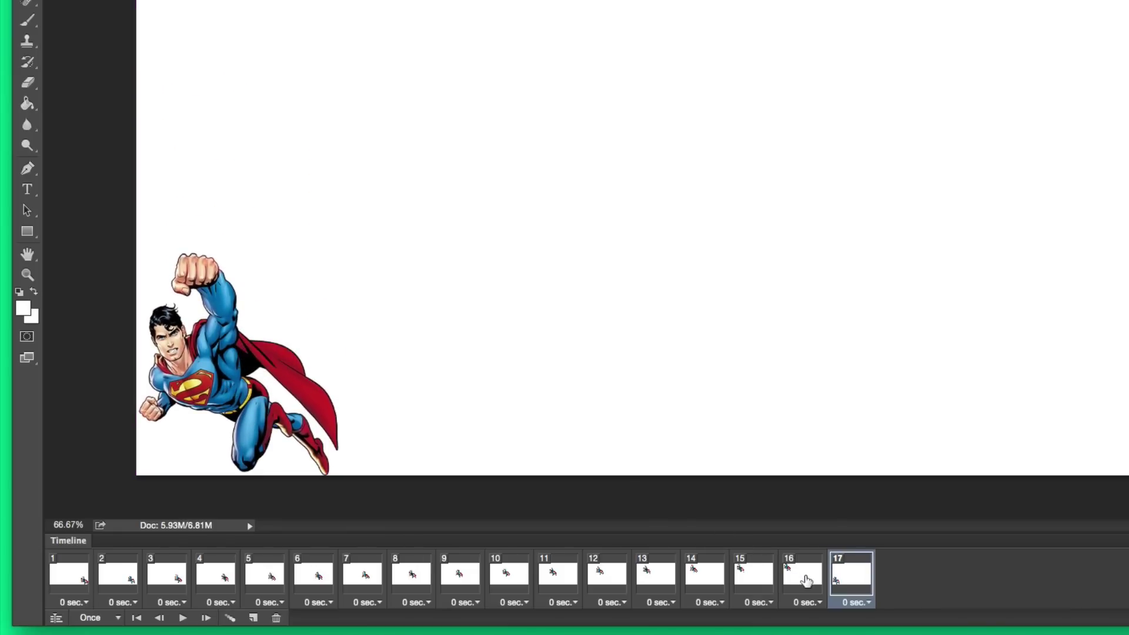
pyautogui.click(806, 580)
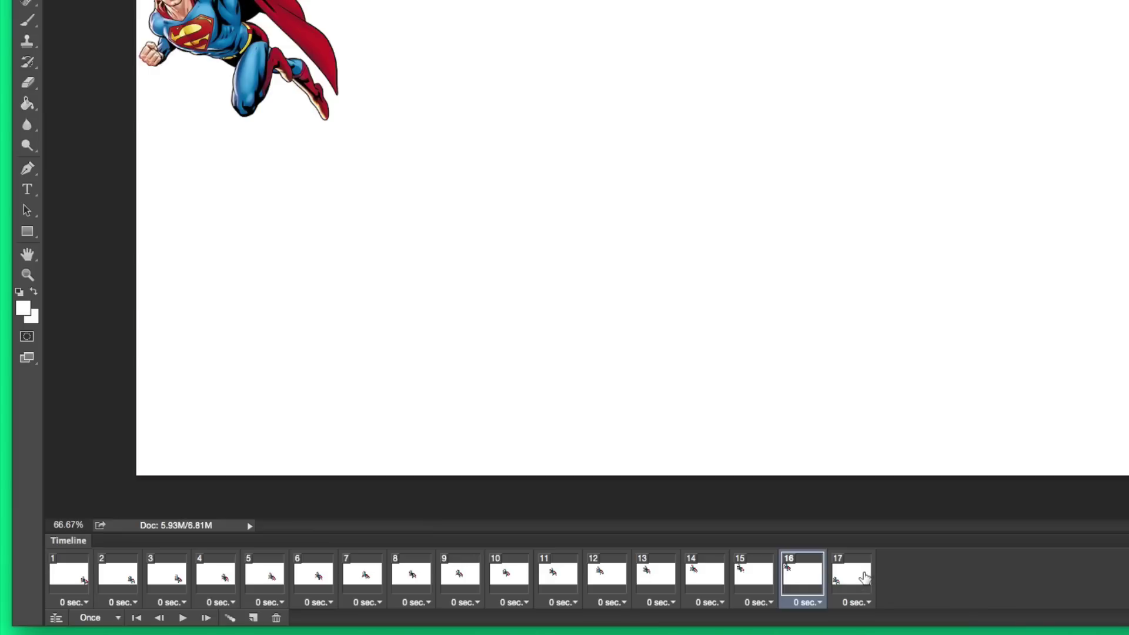
pyautogui.keyDown('shift'); pyautogui.click(865, 578); pyautogui.keyUp('shift')
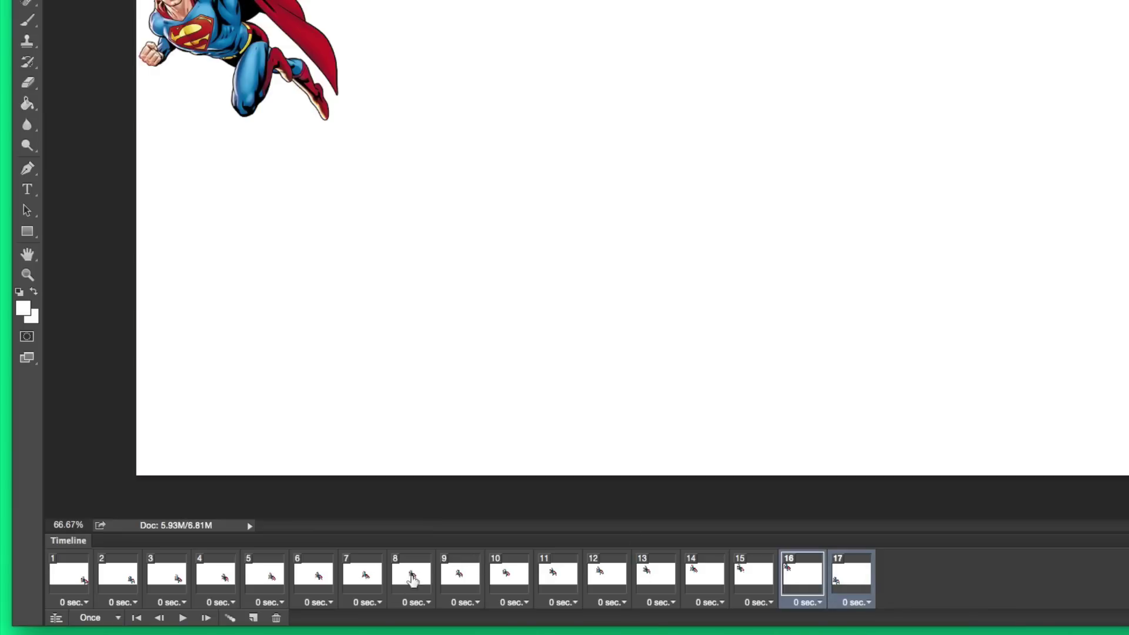
# - Tween 7 frames between frames 16 and 17, then play all 24 frames from frame 1
pyautogui.click(232, 619)
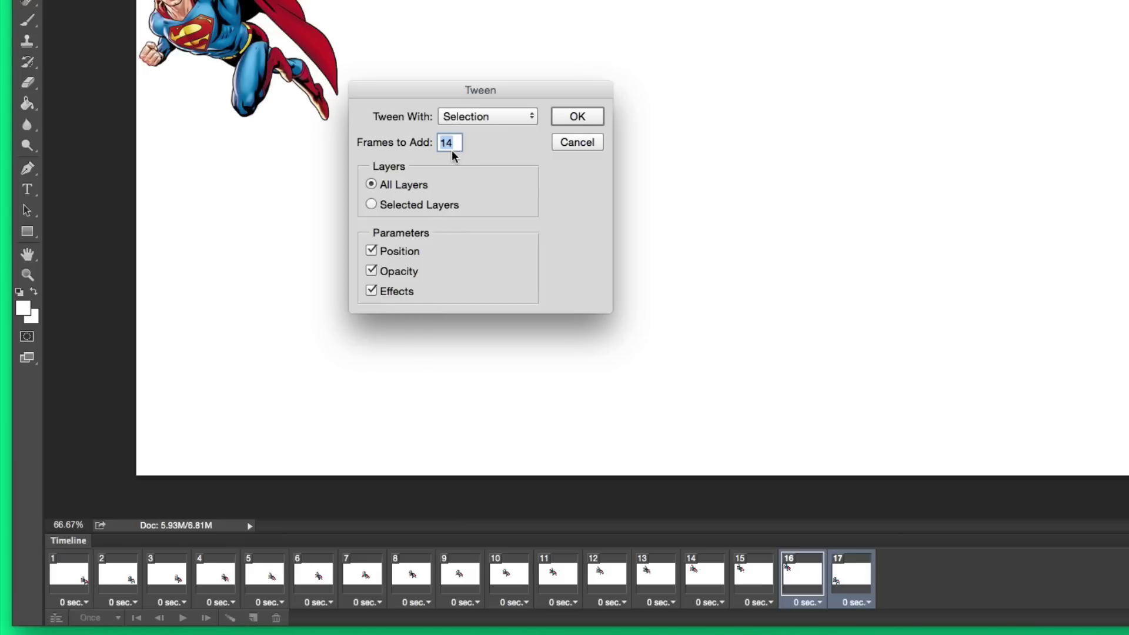
pyautogui.write('7')
pyautogui.click(565, 115)
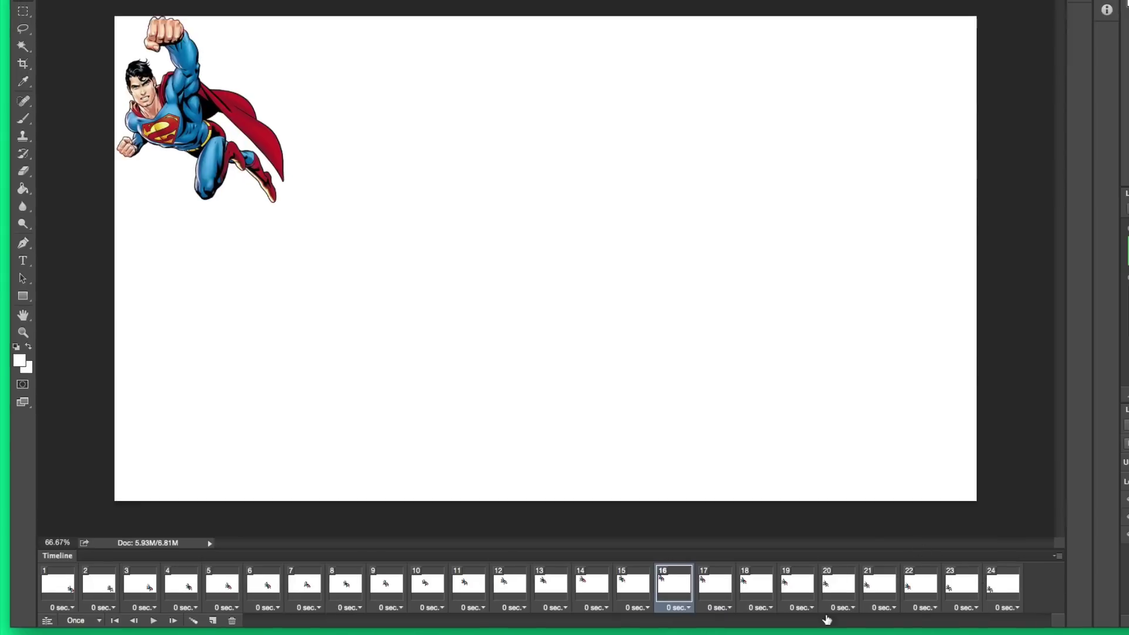
pyautogui.click(62, 583)
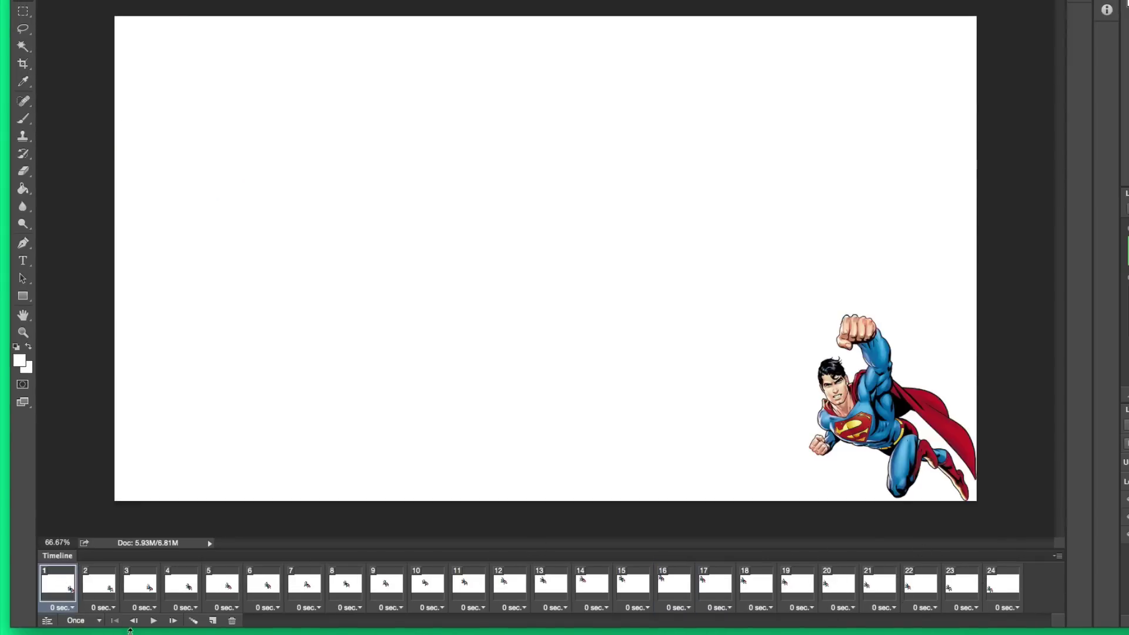
pyautogui.click(153, 622)
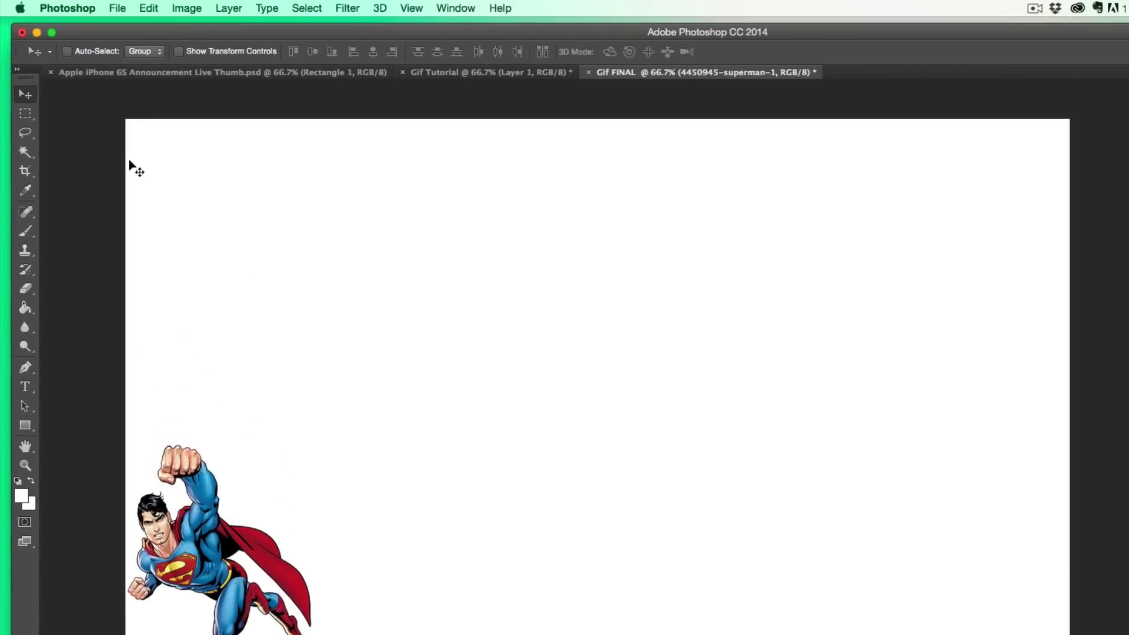
# - In Save for Web, keep the GIF 64 No Dither preset and set Looping Options to Forever
pyautogui.click(120, 8)
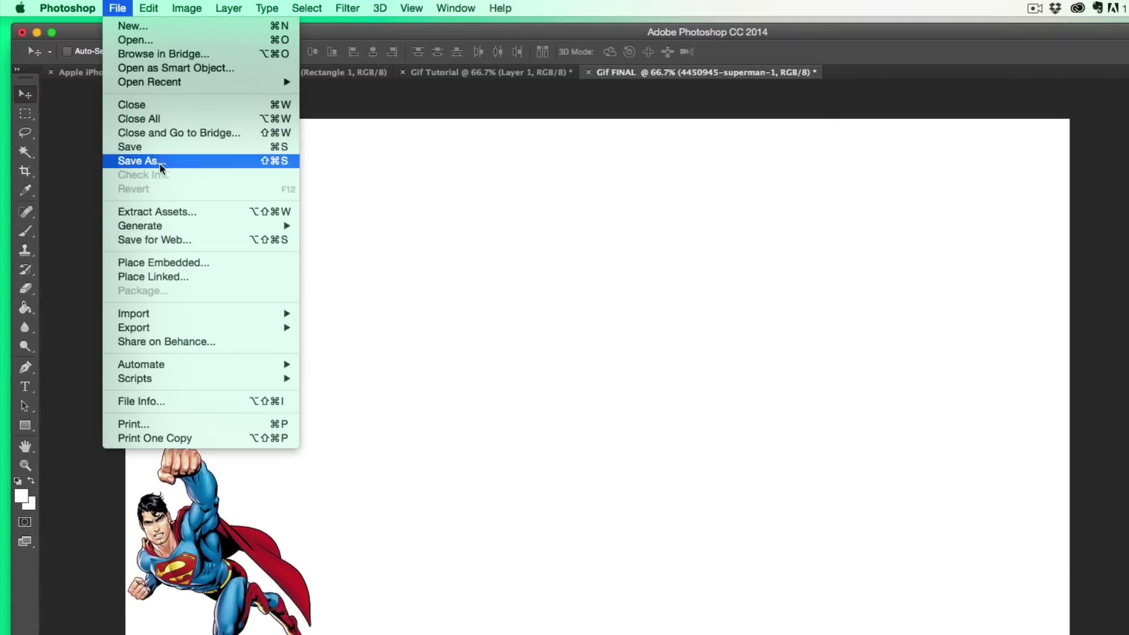
pyautogui.click(205, 242)
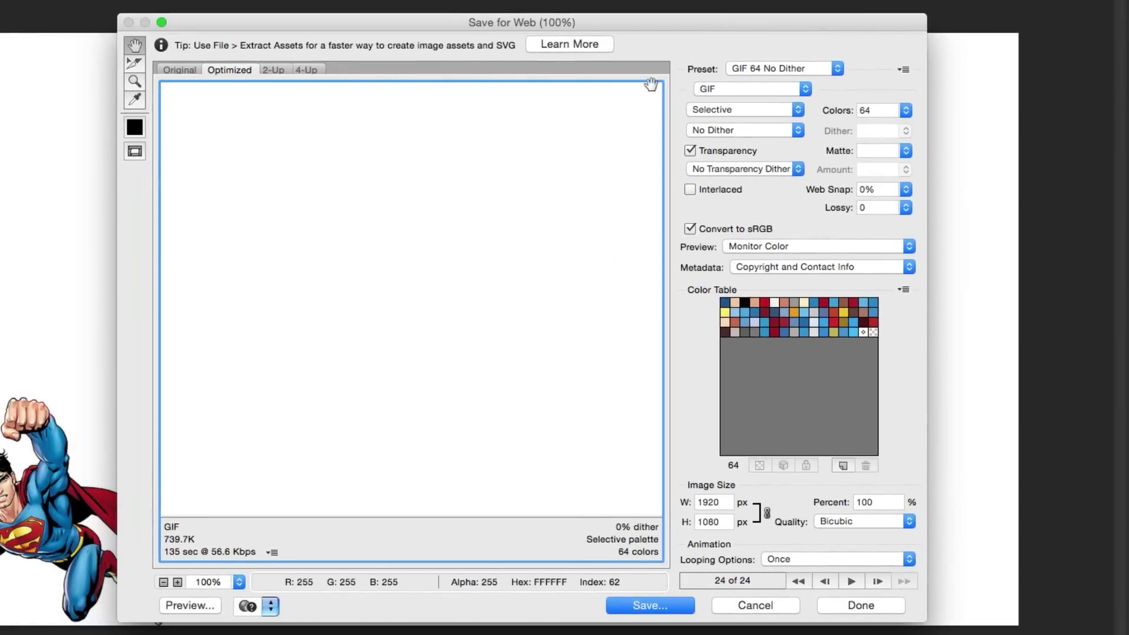
pyautogui.click(759, 69)
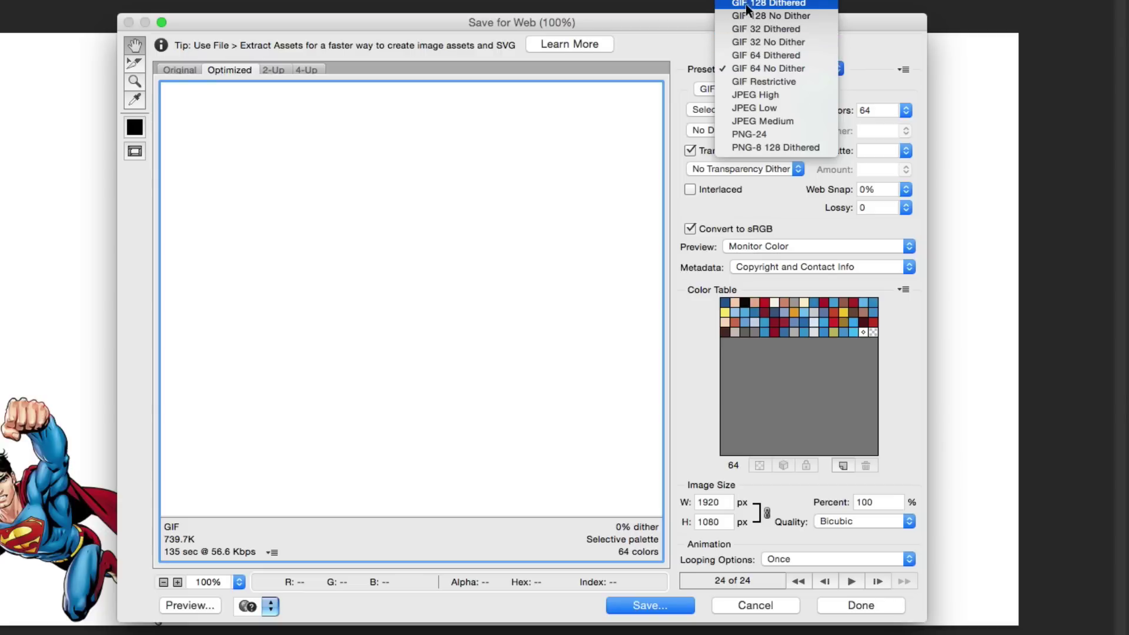
pyautogui.click(744, 67)
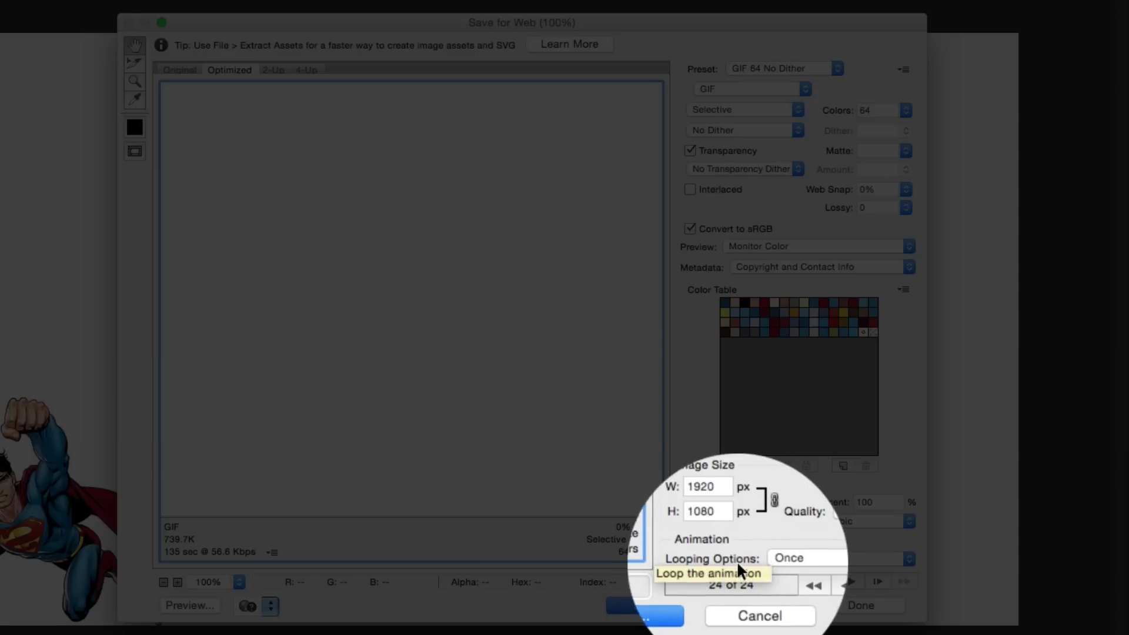
pyautogui.click(781, 558)
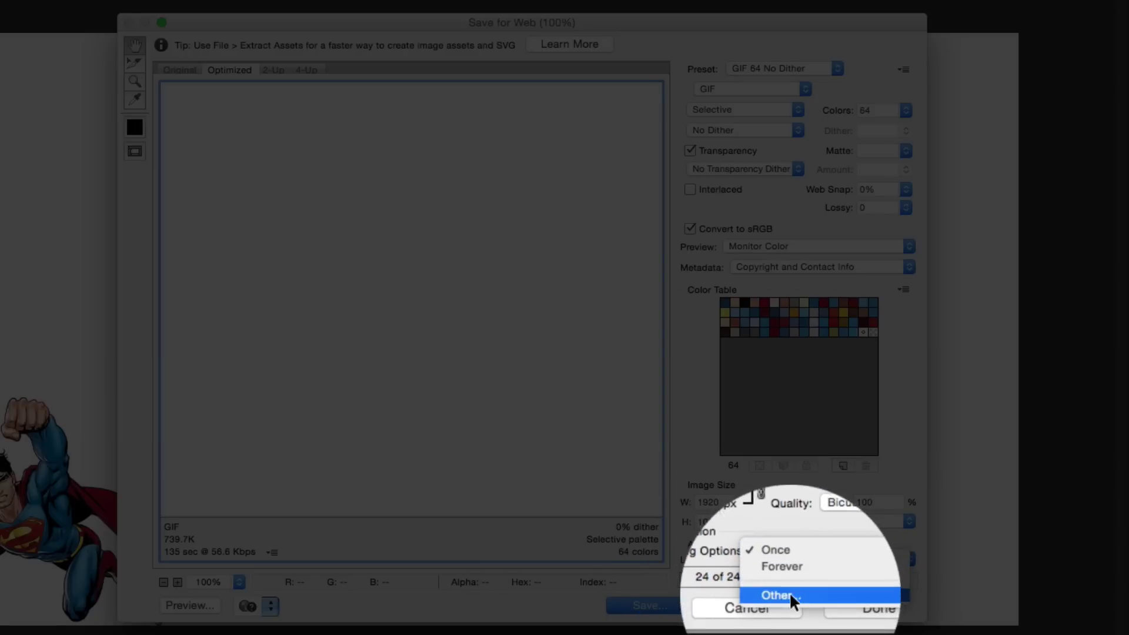
pyautogui.click(782, 585)
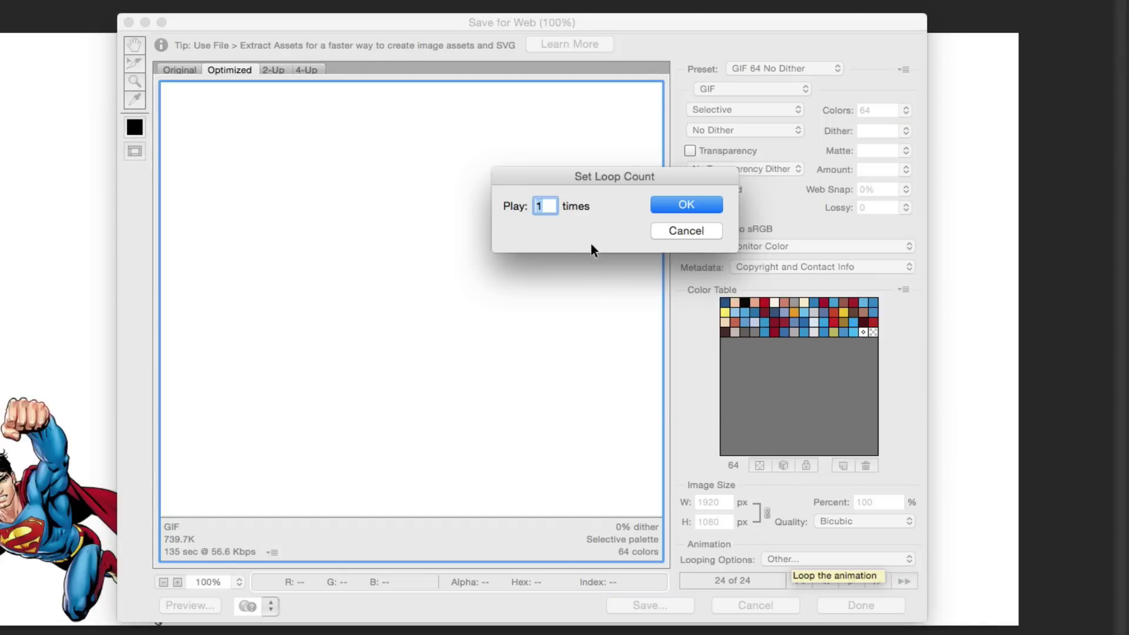
pyautogui.click(655, 231)
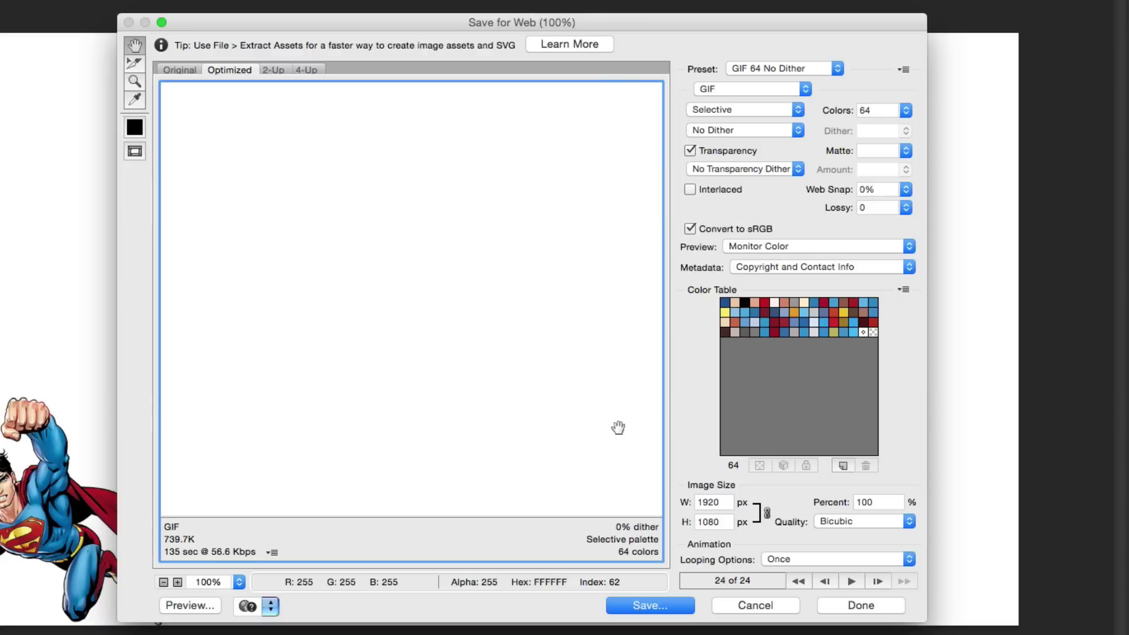
pyautogui.click(781, 559)
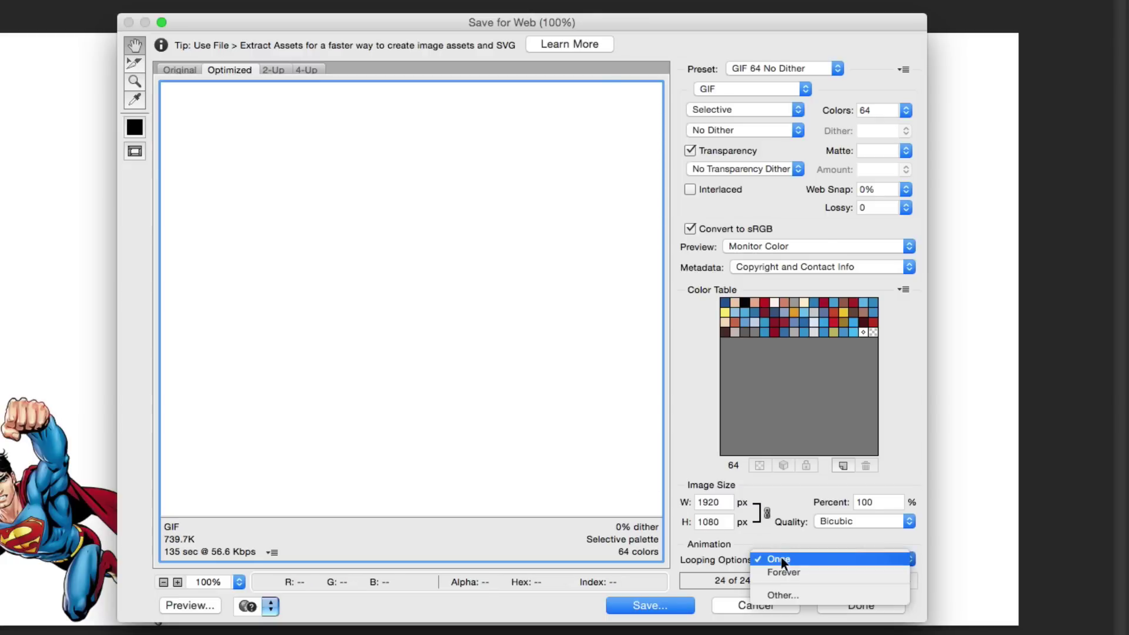
pyautogui.click(781, 571)
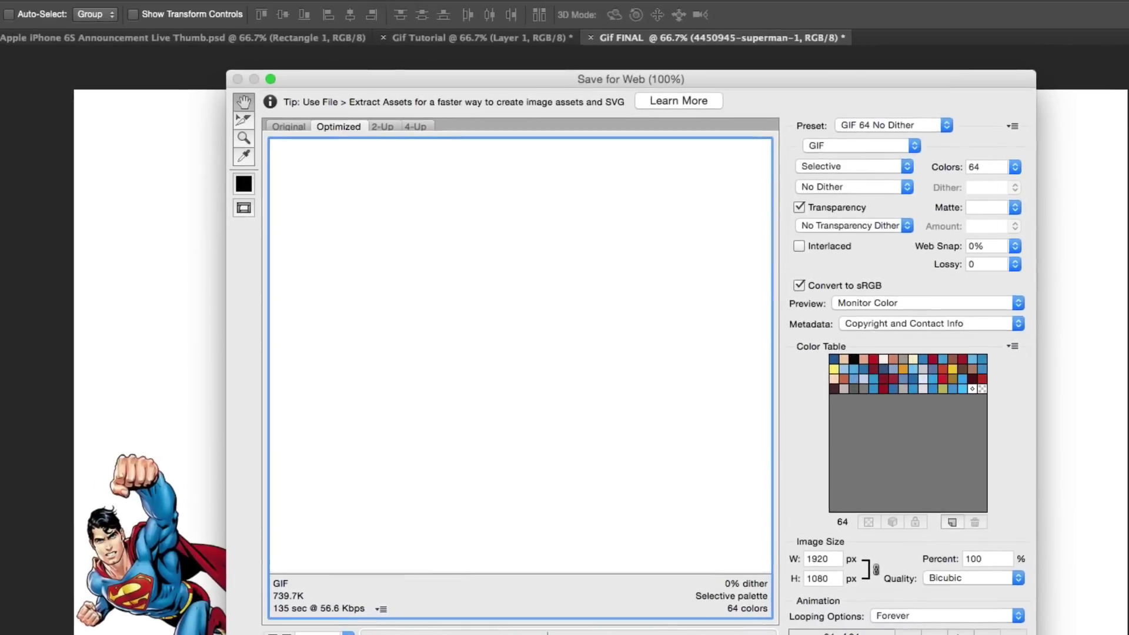
# - Save the optimized GIF as Gif-FINAL-.gif on the Desktop and minimize Photoshop
pyautogui.click(658, 609)
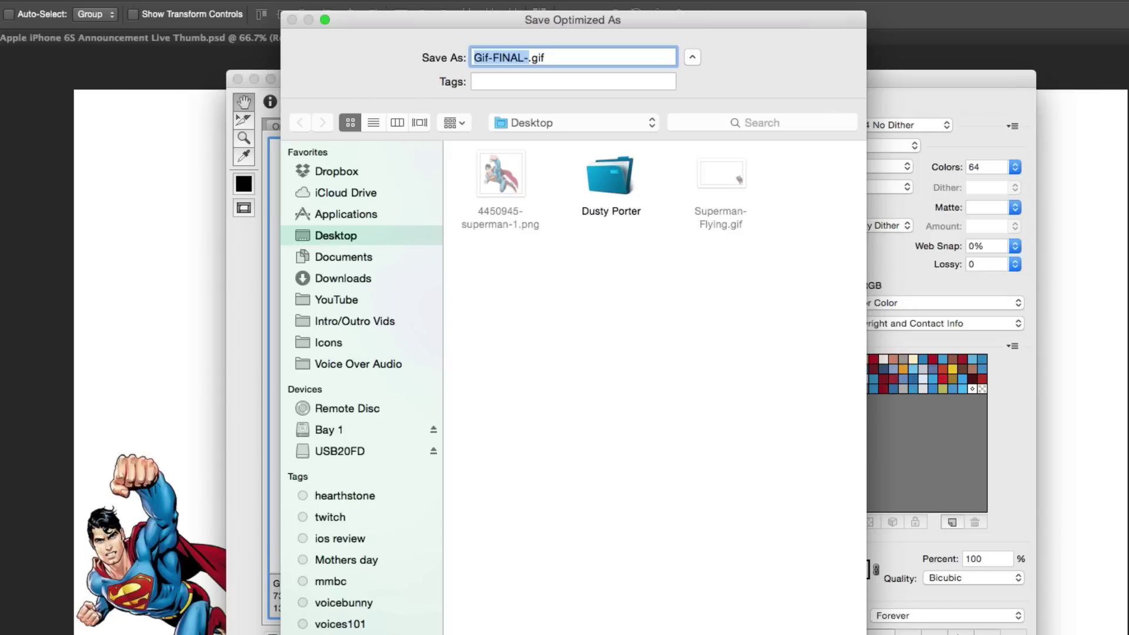
pyautogui.press('Return')
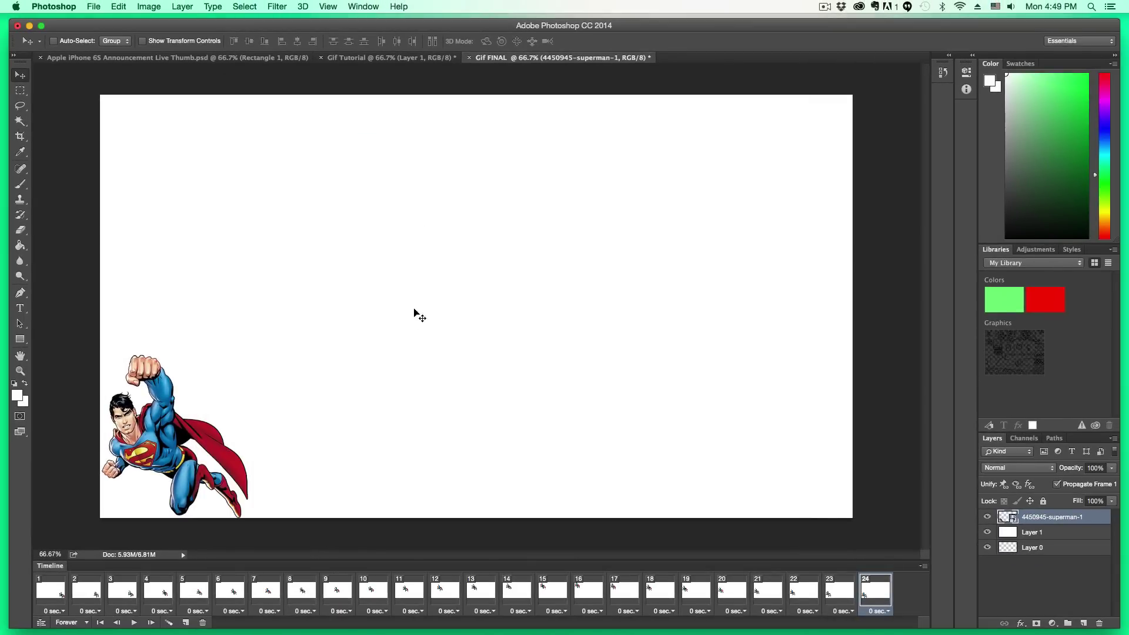
pyautogui.click(30, 27)
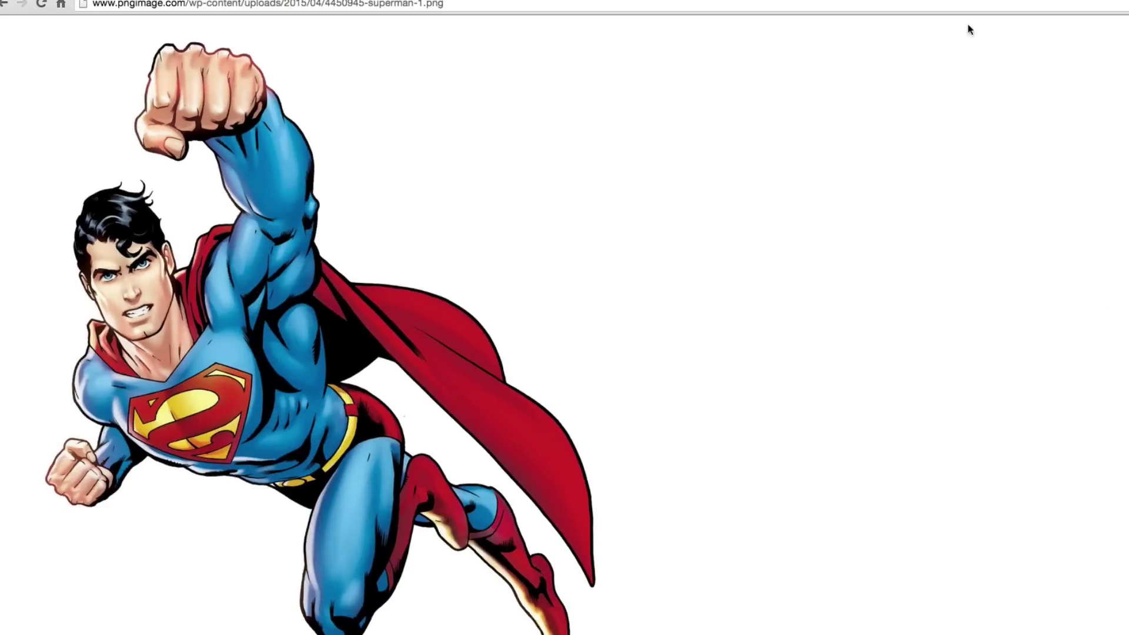
# - Drag Gif-FINAL-.gif from the Desktop into a new Chrome tab to play it
pyautogui.press('super+t')
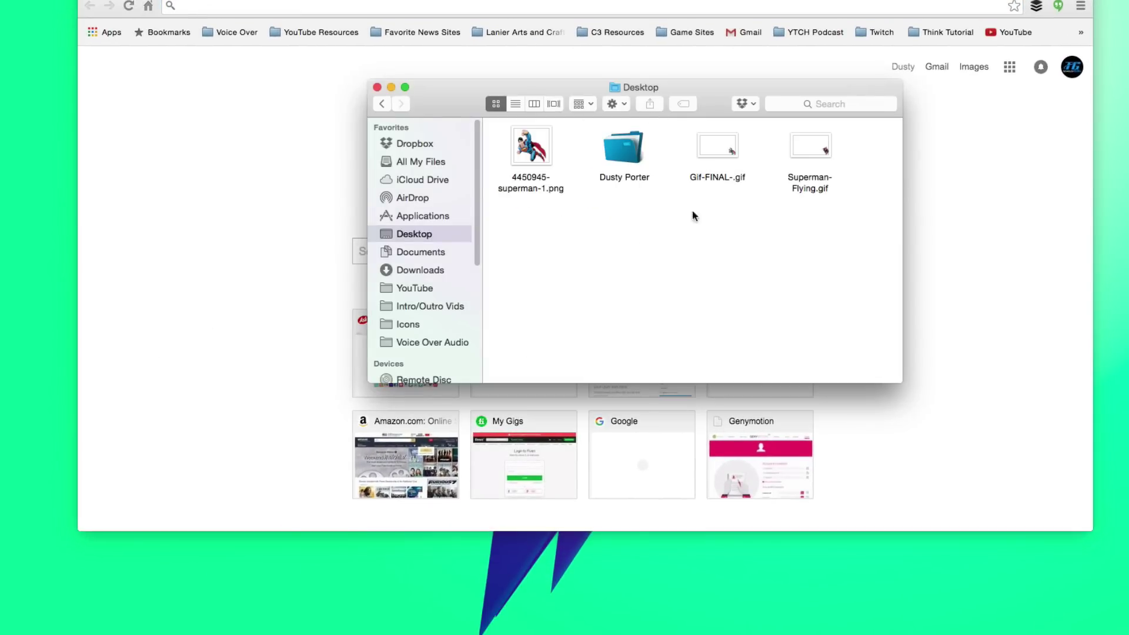
pyautogui.moveTo(727, 179); pyautogui.dragTo(210, 73)
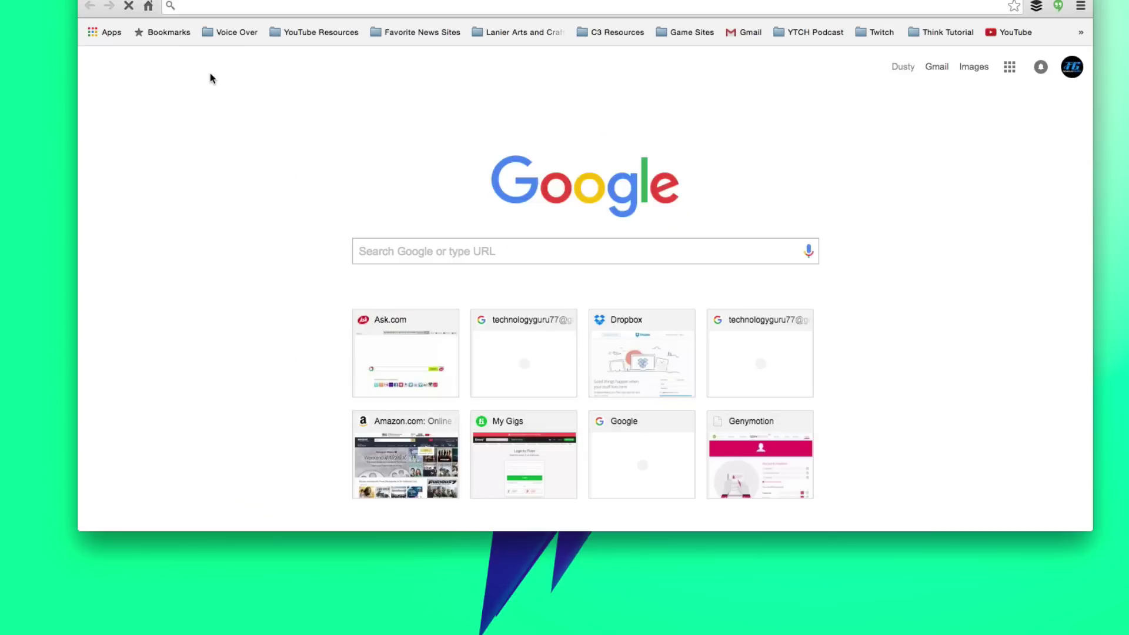